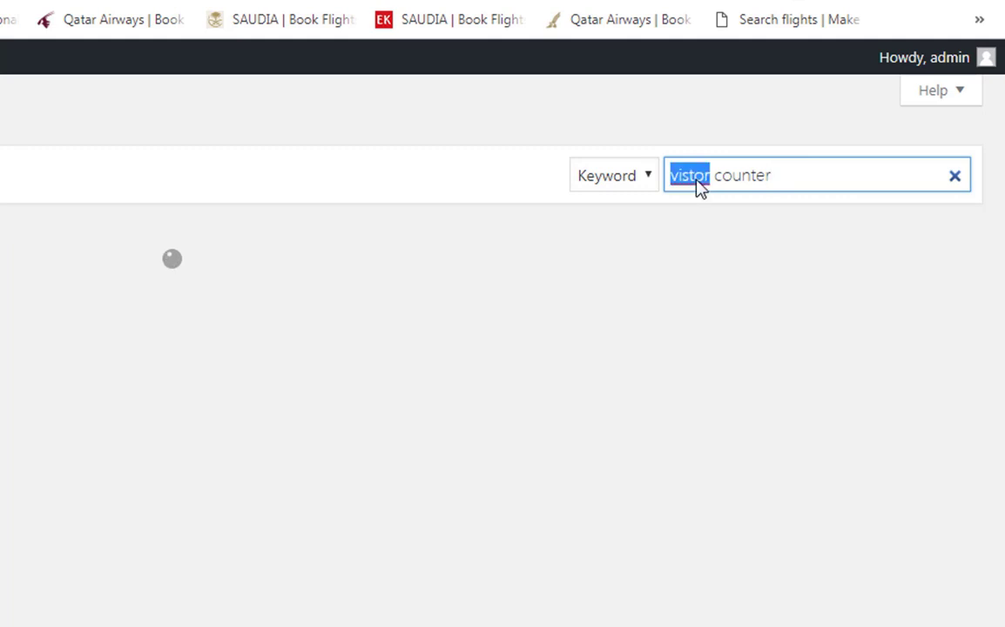
# Find the Mechanic Visitor Counter plugin by searching for "visitor counter", and install and activate it
pyautogui.click(738, 224)
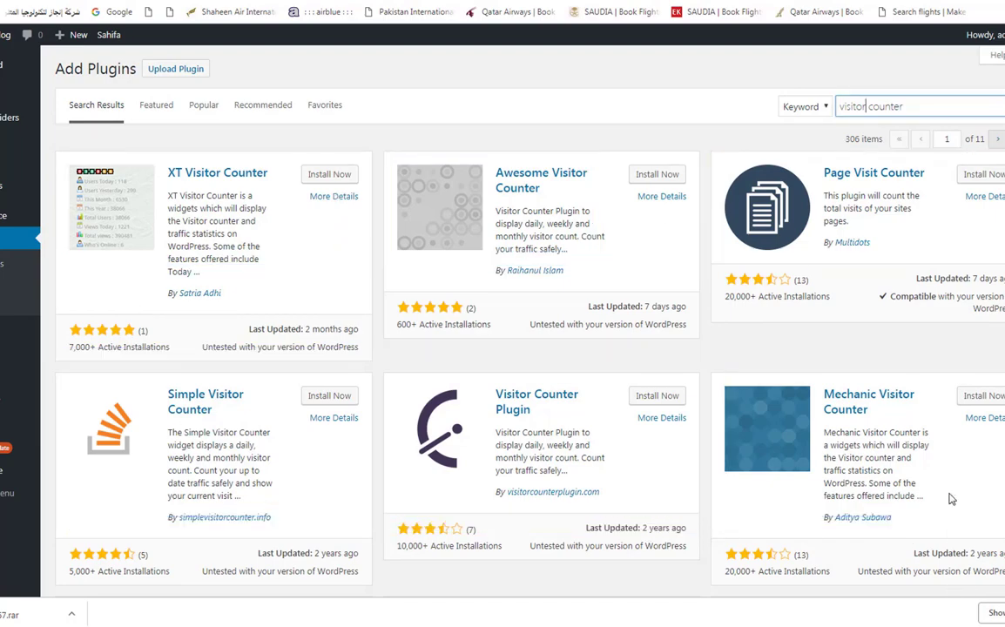
pyautogui.scroll(-3, 981, 389)
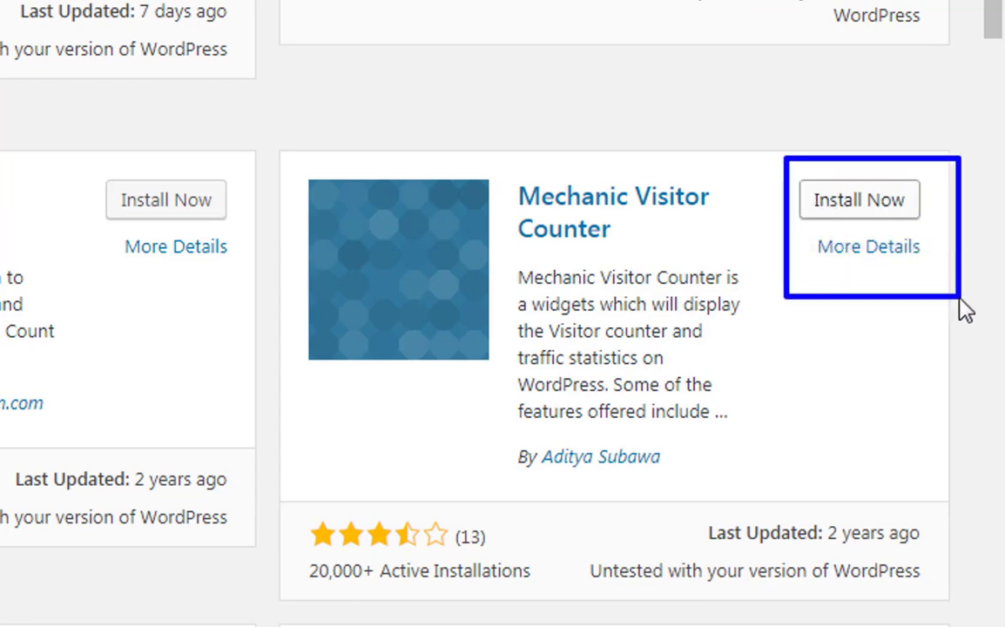
pyautogui.click(864, 213)
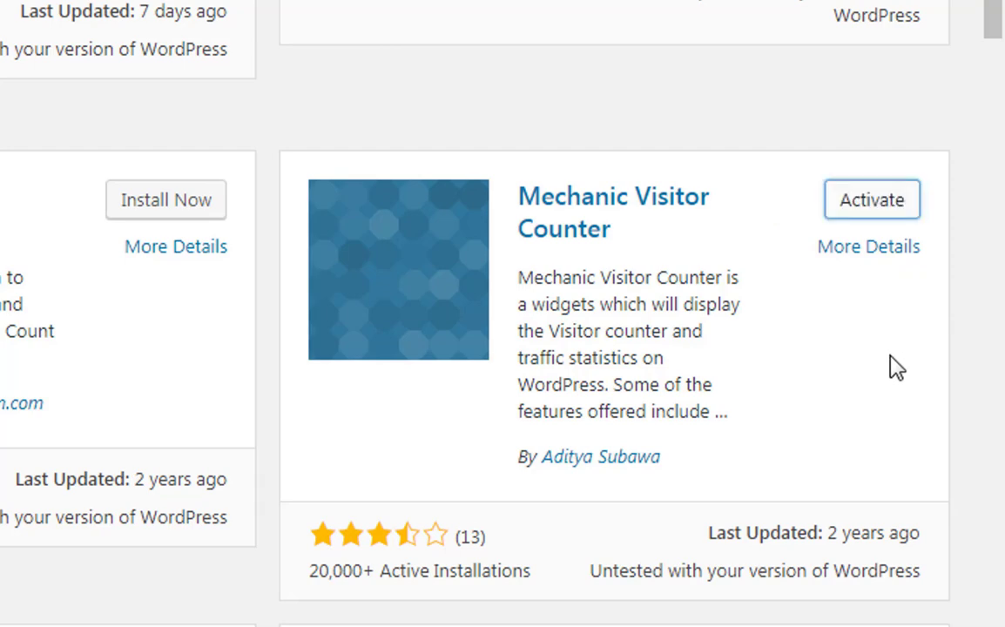
pyautogui.moveTo(811, 157); pyautogui.dragTo(947, 287)
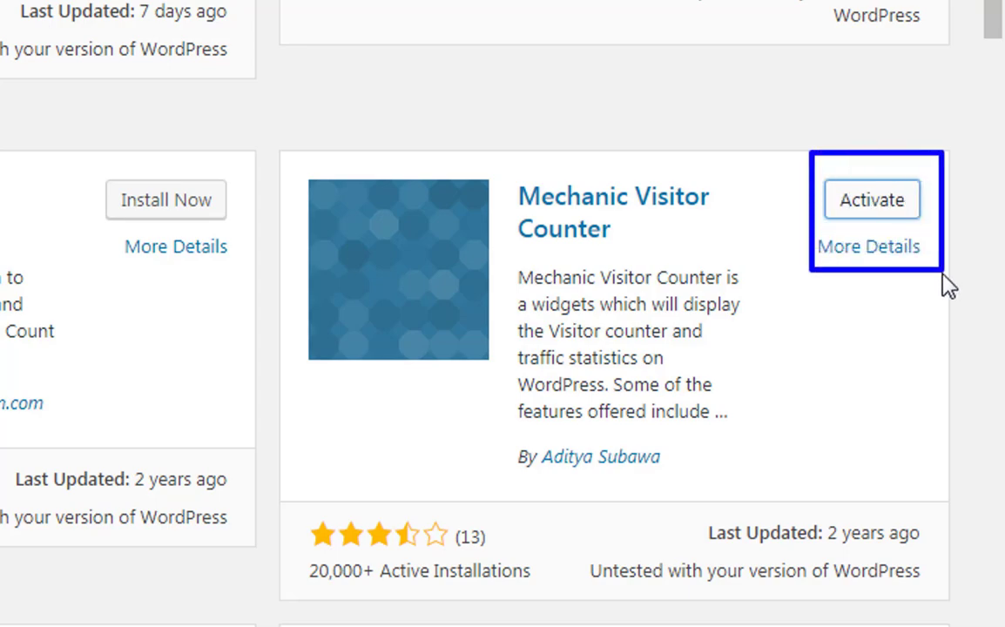
pyautogui.click(867, 209)
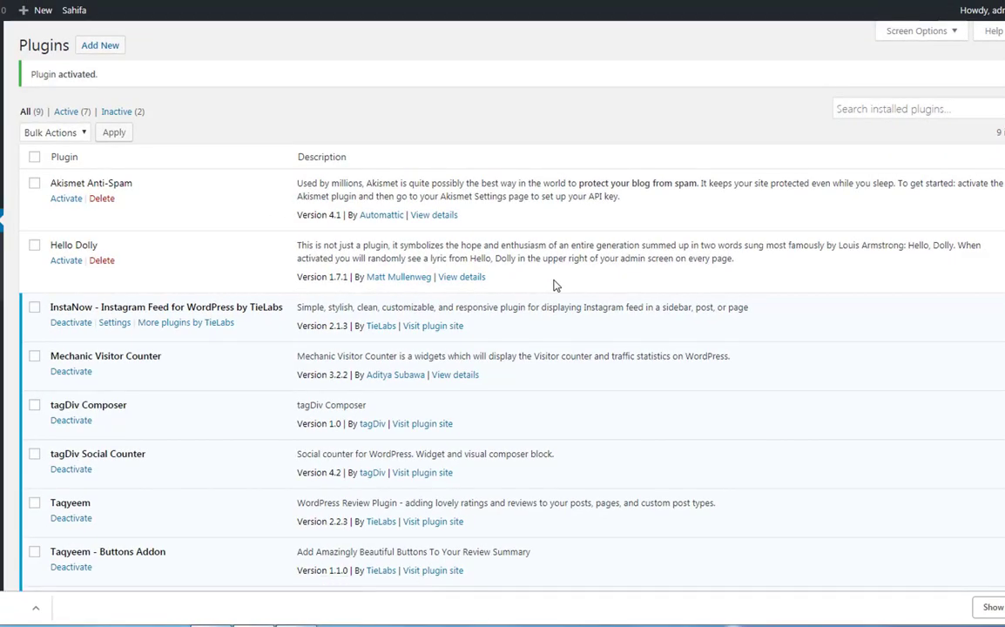
# Open the site's Widgets management page
pyautogui.scroll(-1, 352, 334)
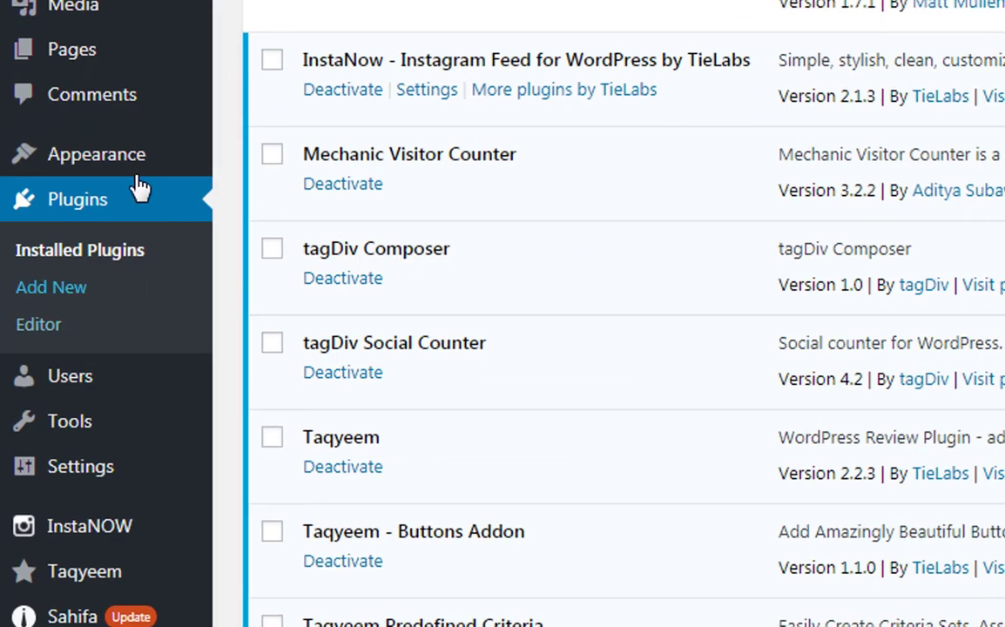
pyautogui.moveTo(135, 170)
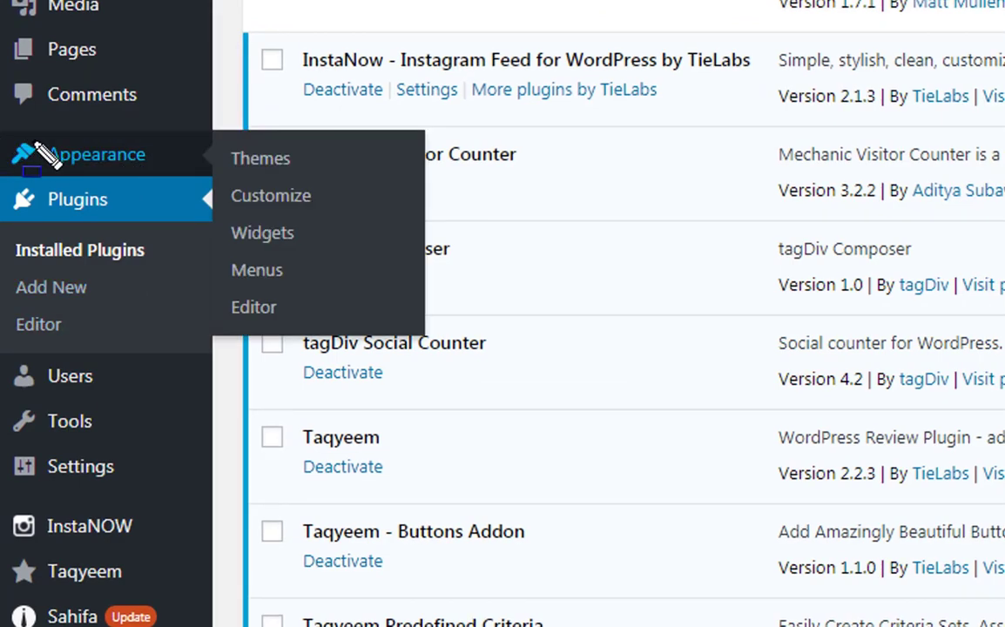
pyautogui.moveTo(24, 133); pyautogui.dragTo(171, 174)
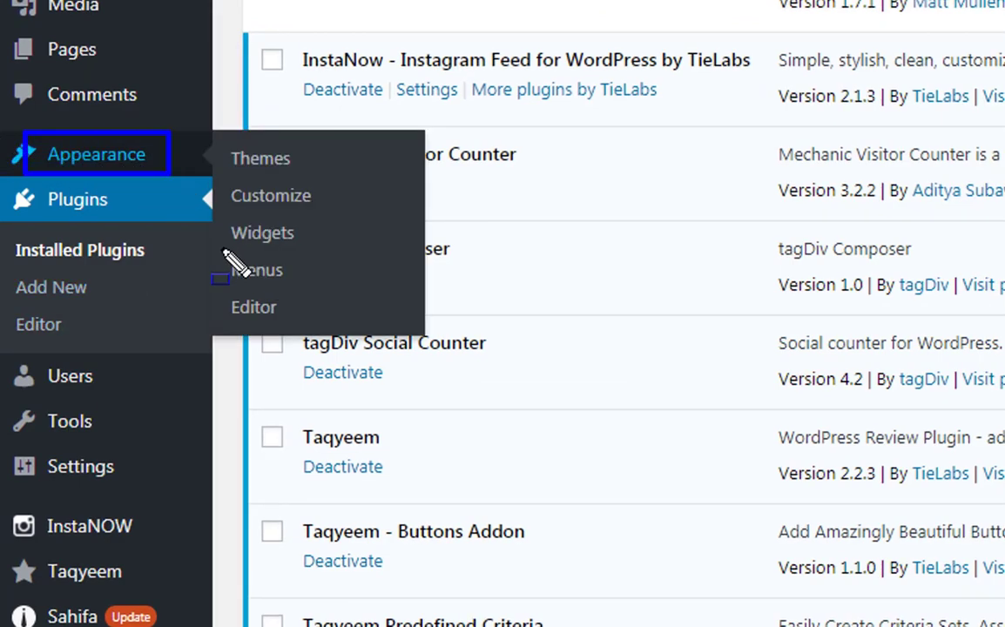
pyautogui.moveTo(217, 211); pyautogui.dragTo(330, 258)
pyautogui.press('Escape')
pyautogui.moveTo(117, 168)
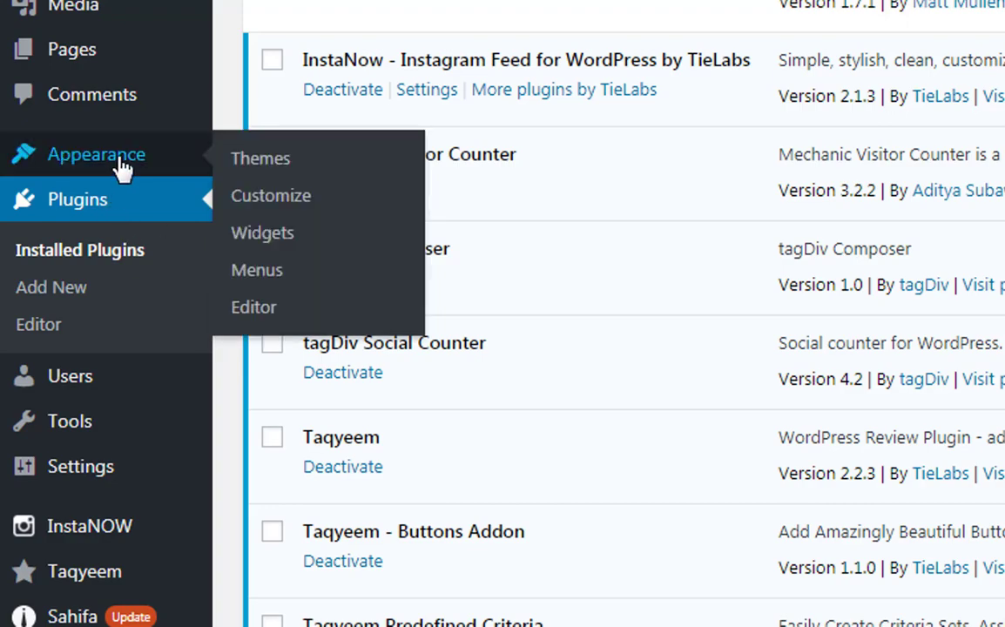
pyautogui.click(259, 235)
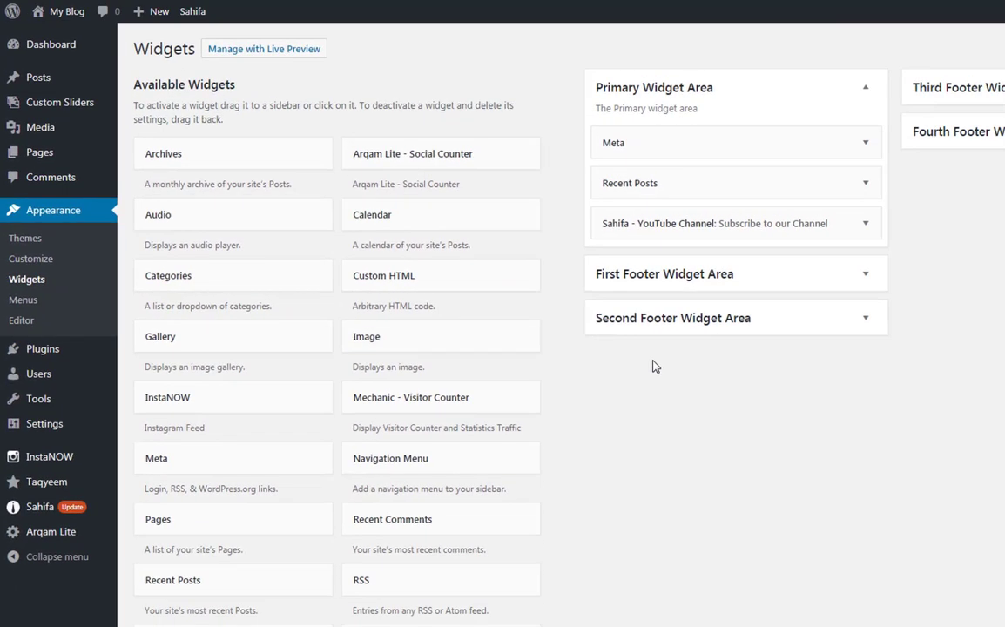
# Add the Mechanic - Visitor Counter widget to the Primary Widget Area, below the Sahifa - YouTube Channel widget
pyautogui.hotkey('ctrl', '2')
pyautogui.moveTo(338, 383)
pyautogui.mouseDown()
pyautogui.moveTo(378, 413)
pyautogui.moveTo(634, 480)
pyautogui.mouseUp()
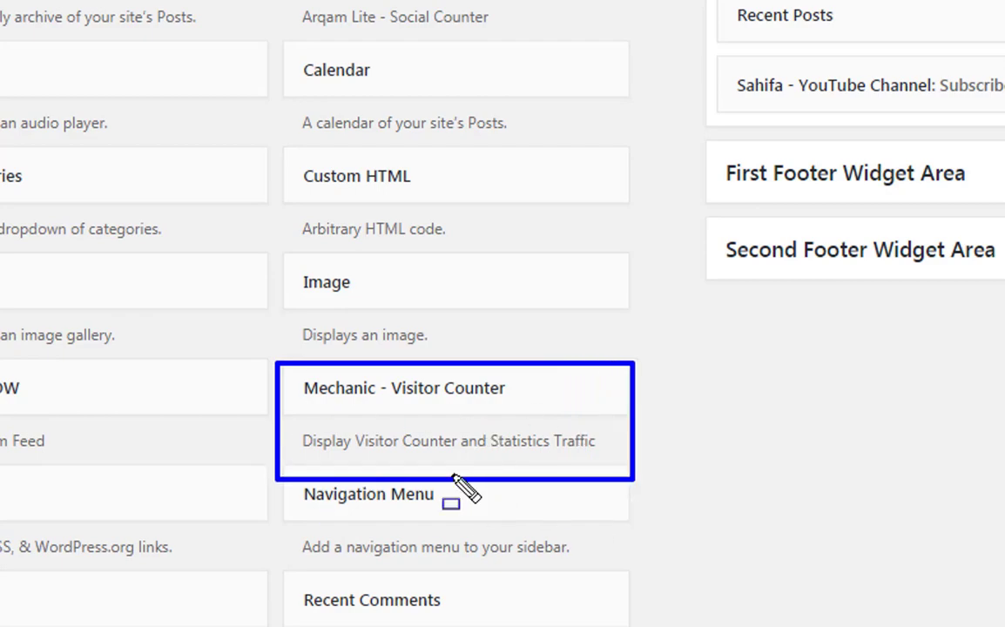
pyautogui.press('Escape')
pyautogui.moveTo(466, 388)
pyautogui.mouseDown()
pyautogui.moveTo(495, 391)
pyautogui.moveTo(705, 246)
pyautogui.mouseUp()
pyautogui.moveTo(527, 342); pyautogui.dragTo(648, 267)
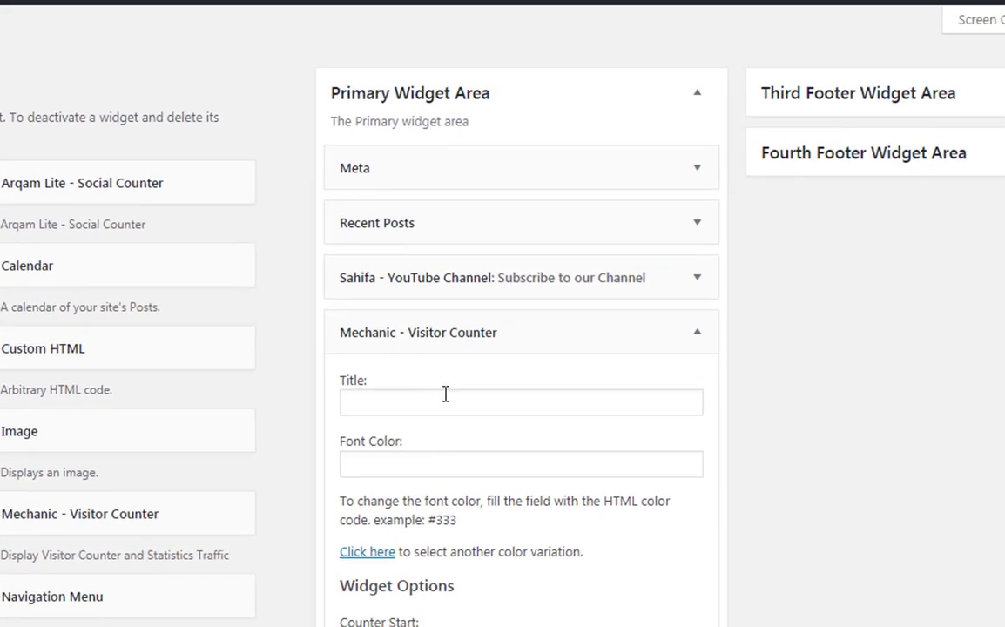
# Set the Mechanic - Visitor Counter widget's title to "Visitor Counter"
pyautogui.click(447, 401)
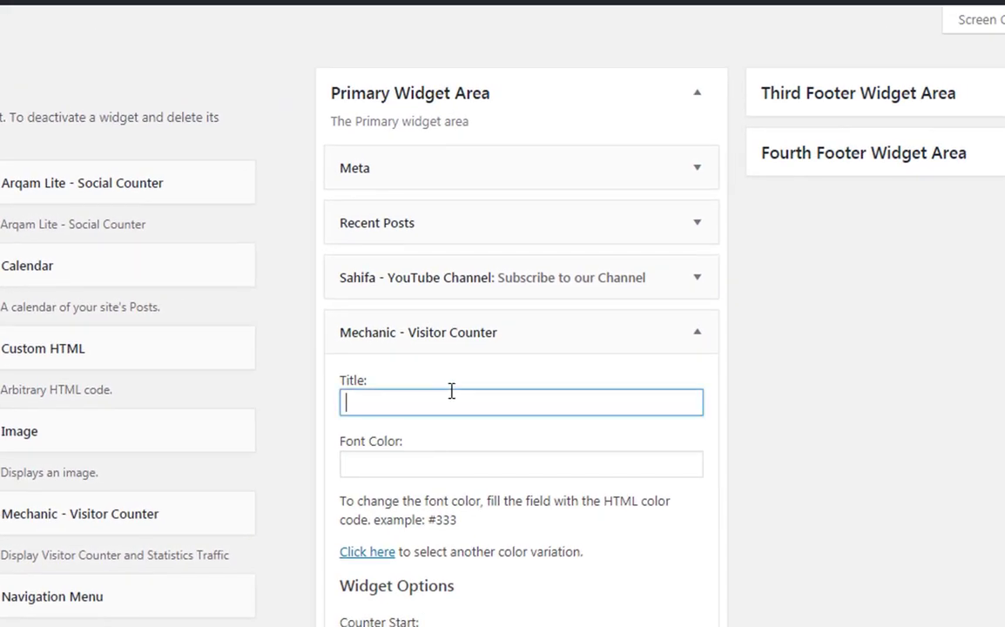
pyautogui.scroll(-3, 472, 382)
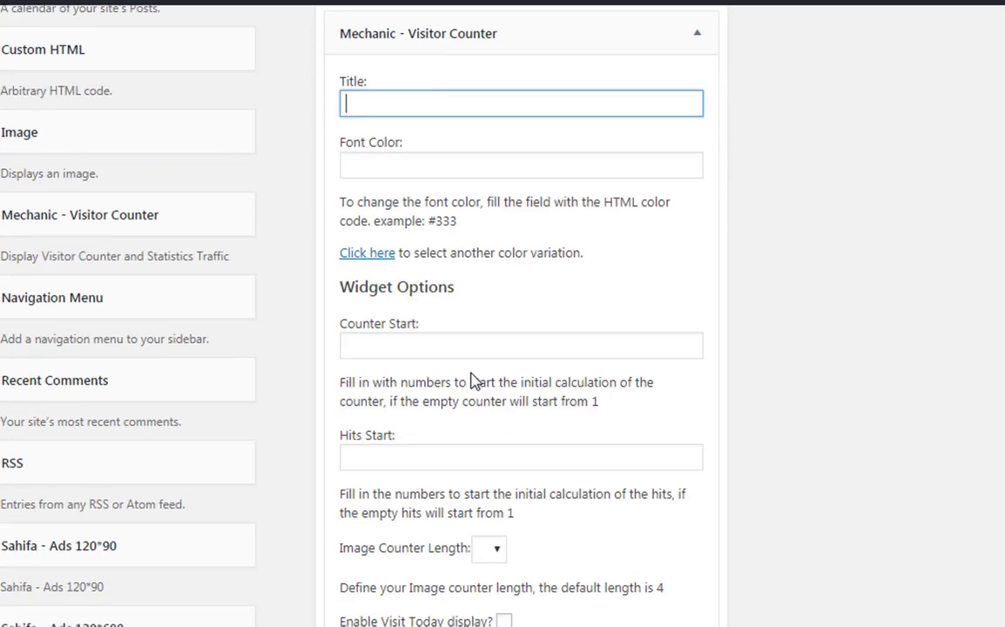
pyautogui.scroll(2, 470, 375)
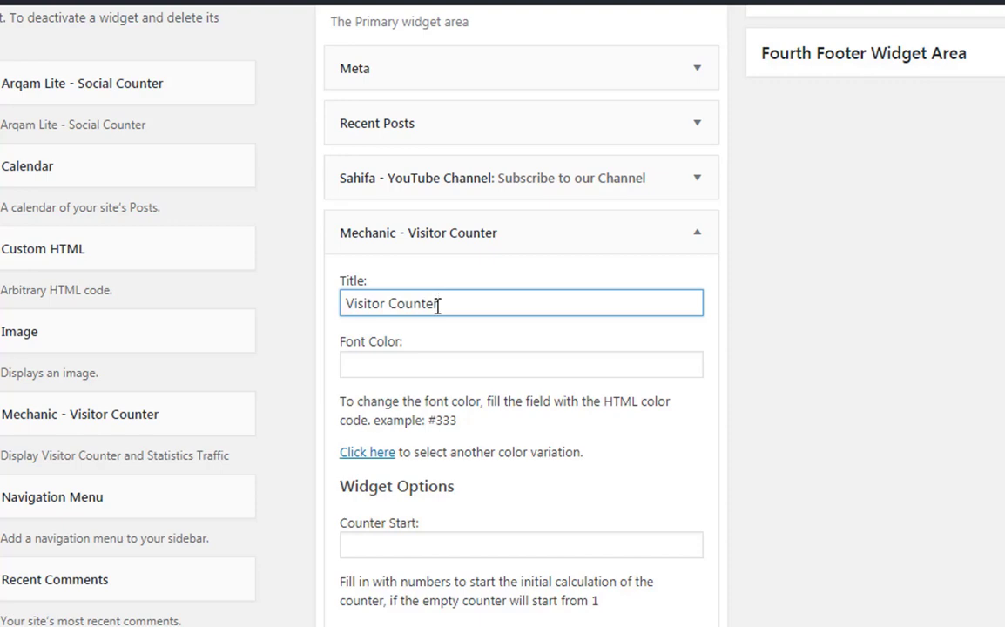
# Leave the widget's font color empty and set its Counter Start value to 5000
pyautogui.click(447, 371)
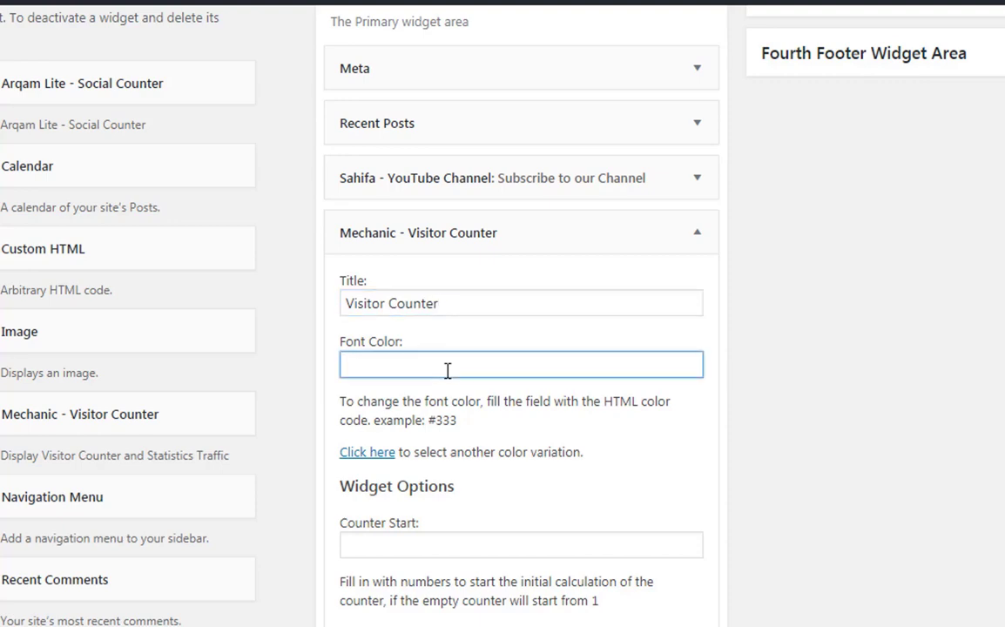
pyautogui.scroll(-3, 447, 371)
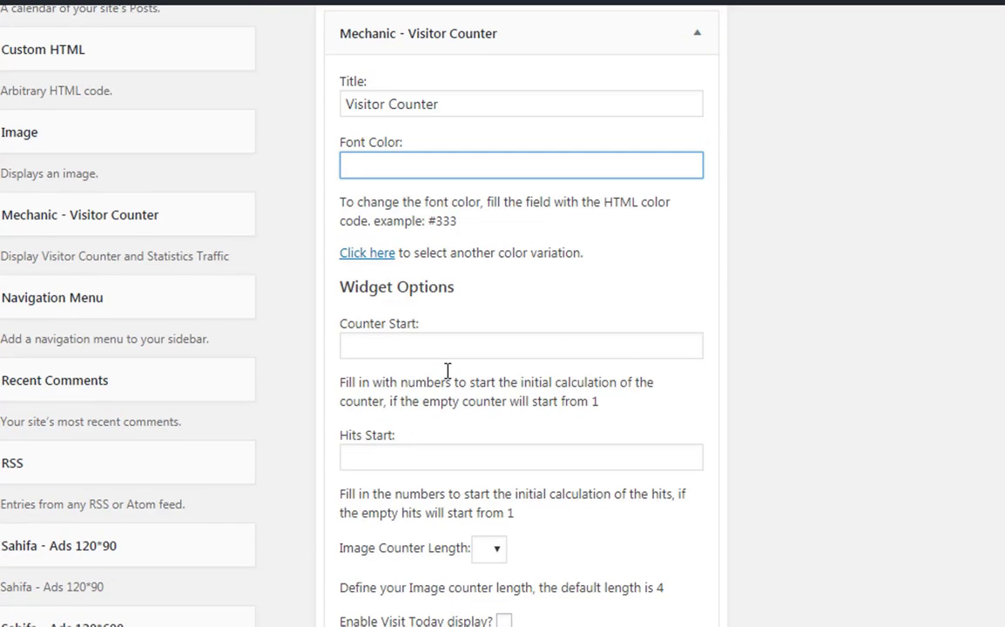
pyautogui.scroll(-2, 447, 371)
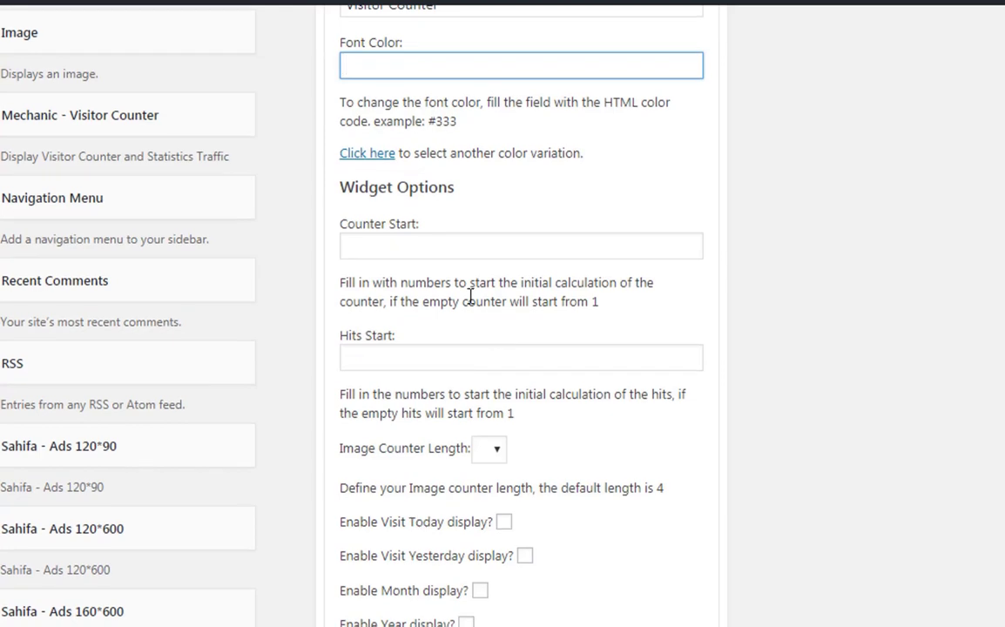
pyautogui.click(457, 228)
pyautogui.click(461, 242)
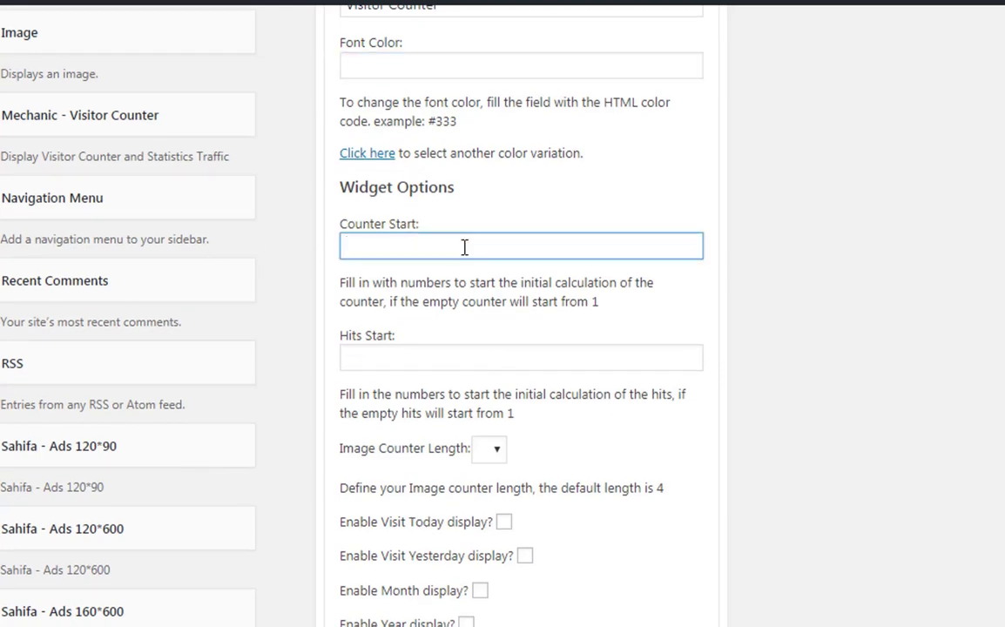
pyautogui.moveTo(328, 203)
pyautogui.mouseDown()
pyautogui.moveTo(484, 287)
pyautogui.moveTo(644, 315)
pyautogui.moveTo(730, 315)
pyautogui.mouseUp()
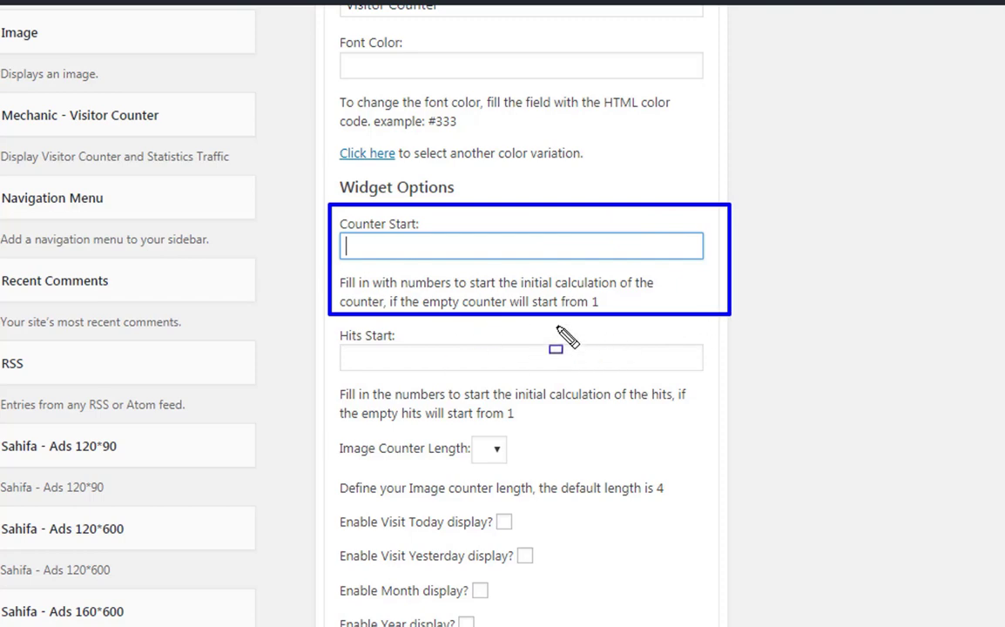
pyautogui.press('Escape')
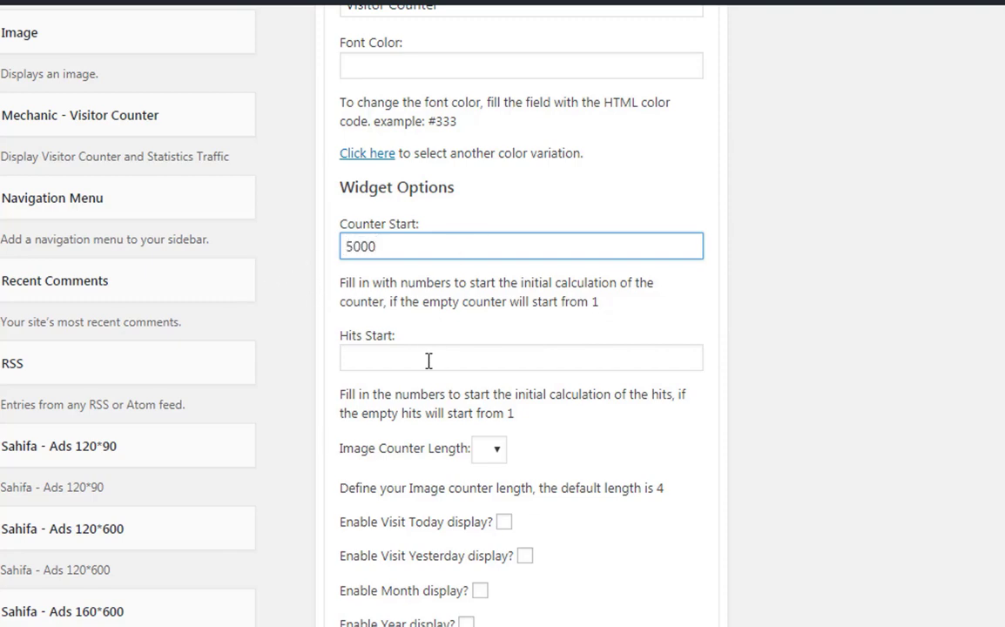
pyautogui.click(427, 357)
pyautogui.click(421, 249)
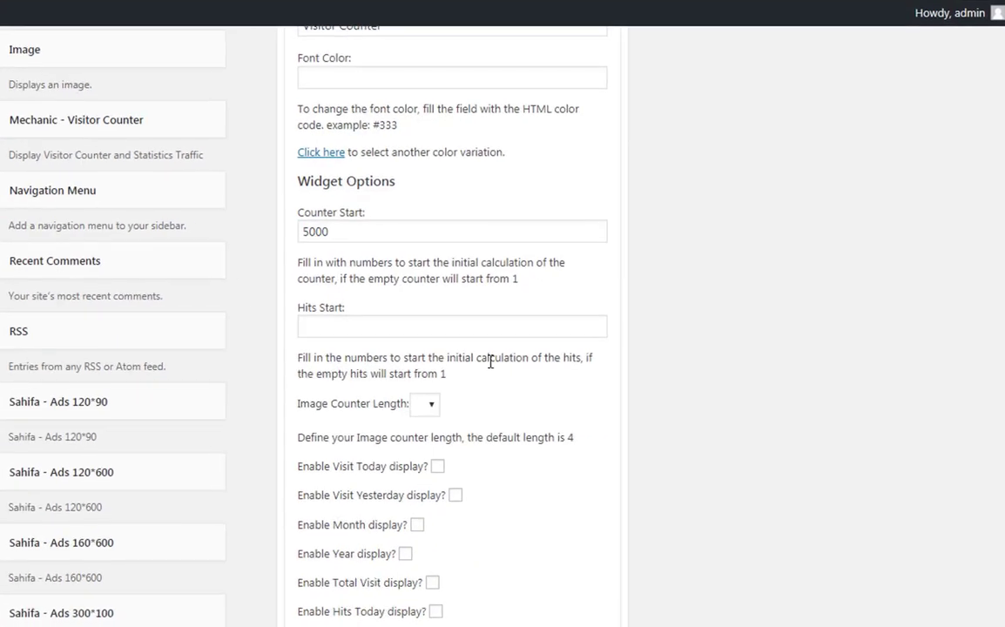
pyautogui.click(481, 397)
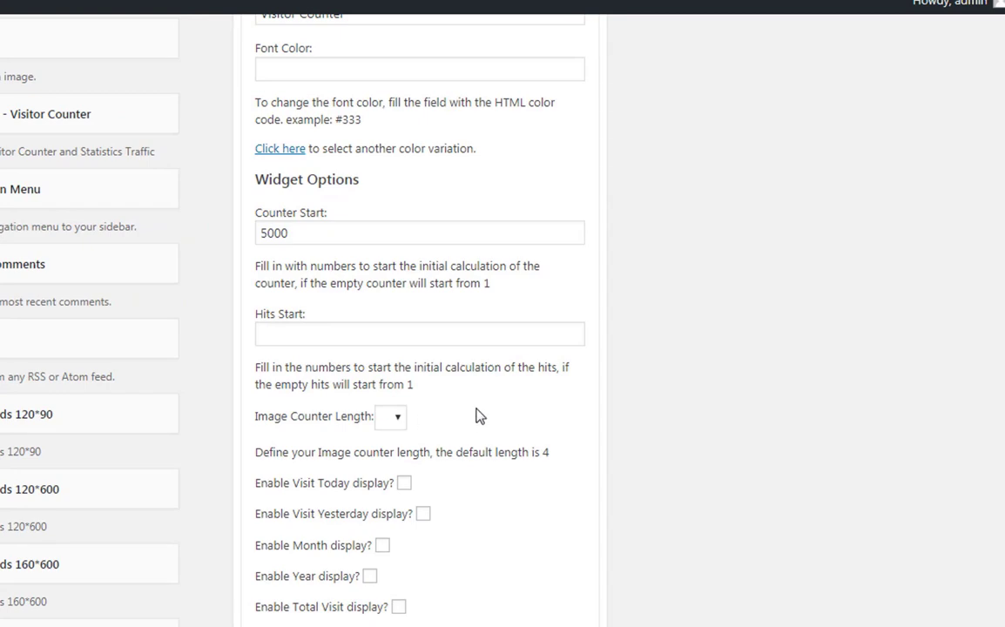
pyautogui.scroll(-2, 610, 404)
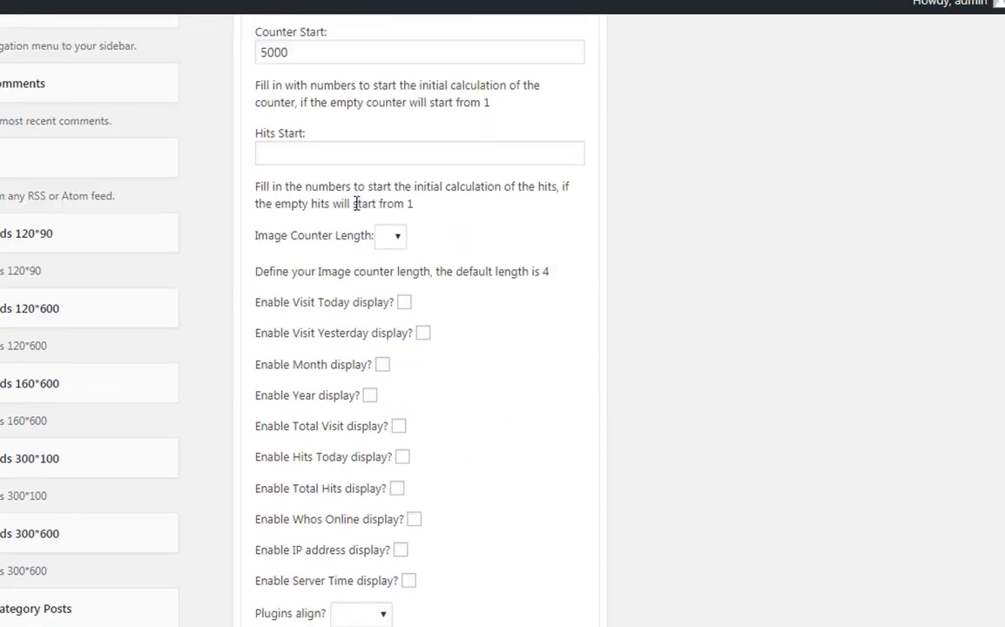
pyautogui.click(331, 157)
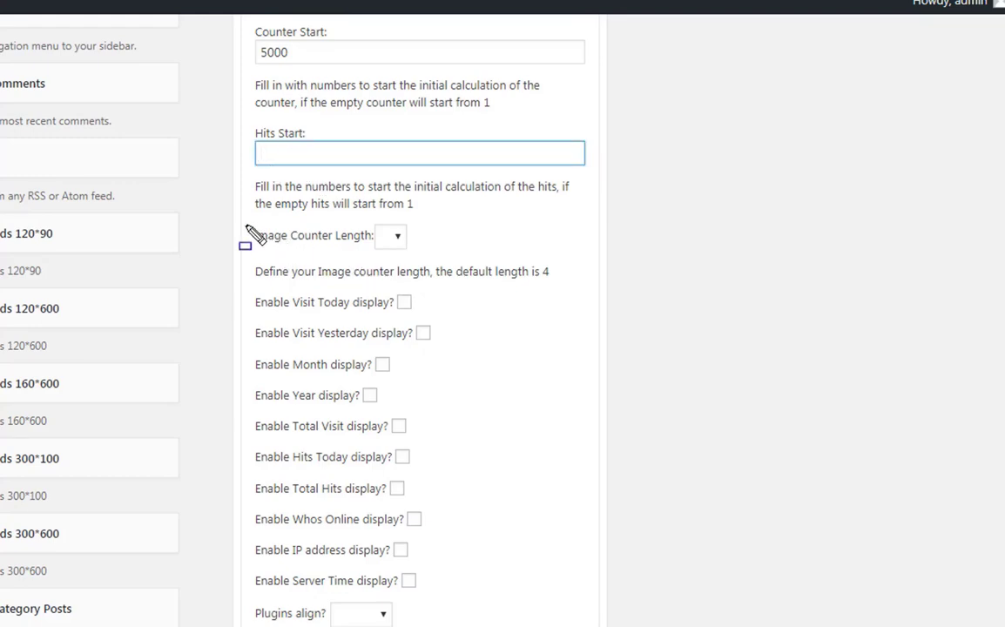
# Set the visitor counter widget's Image Counter Length to 7
pyautogui.click(397, 236)
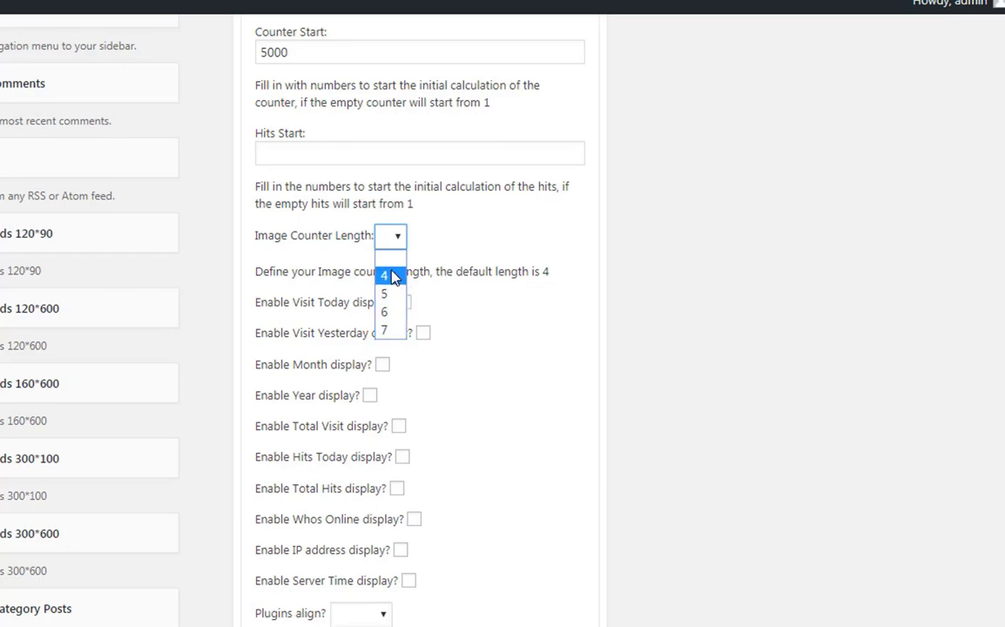
pyautogui.click(392, 313)
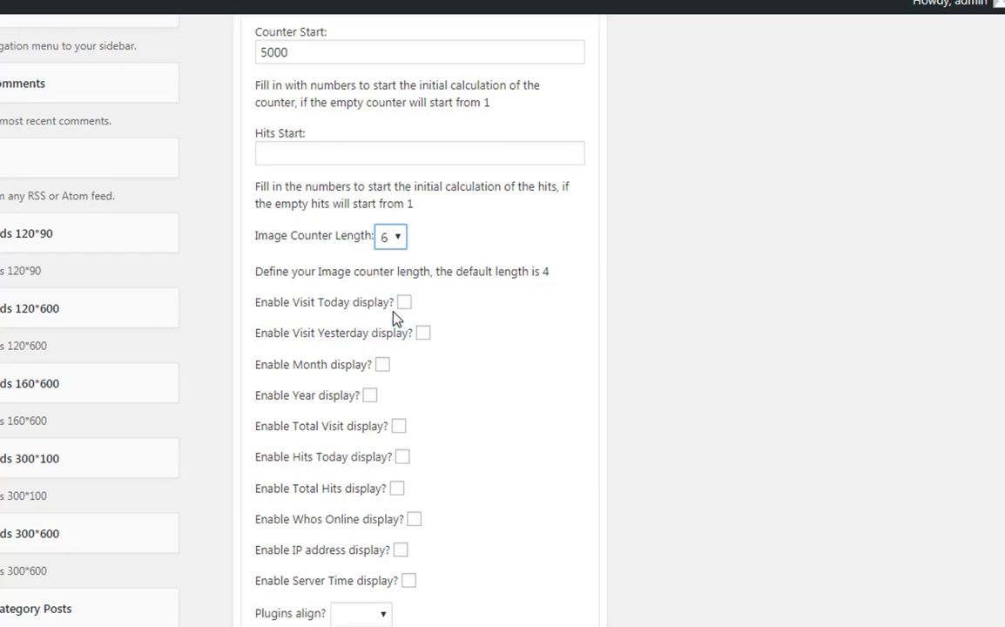
pyautogui.click(393, 240)
pyautogui.click(392, 332)
pyautogui.click(521, 336)
pyautogui.scroll(-1, 520, 336)
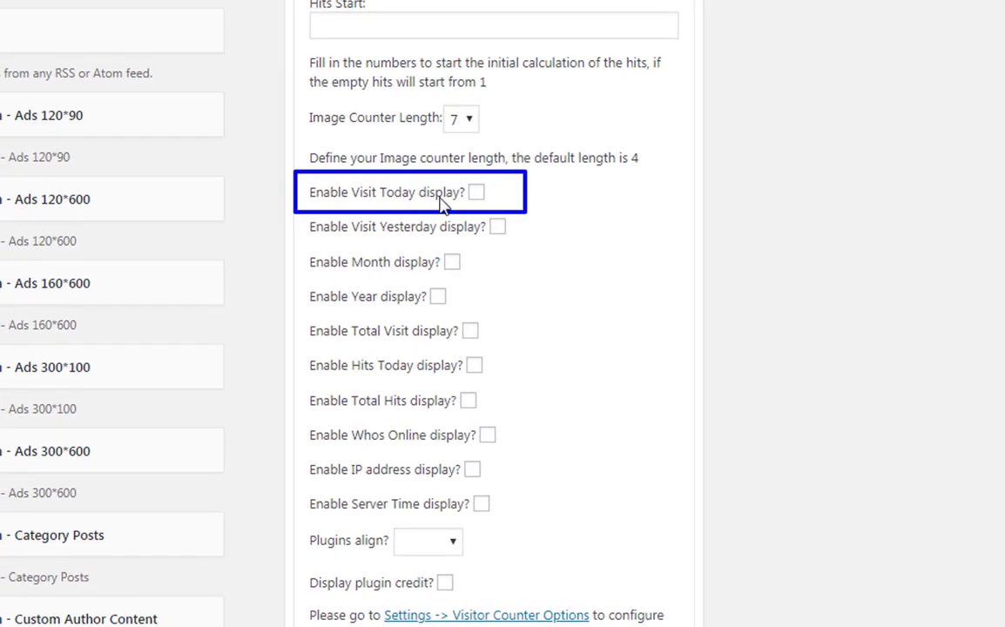
# Try the Visit Today, Visit Yesterday and Month display options, switching each one on and back off
pyautogui.click(477, 194)
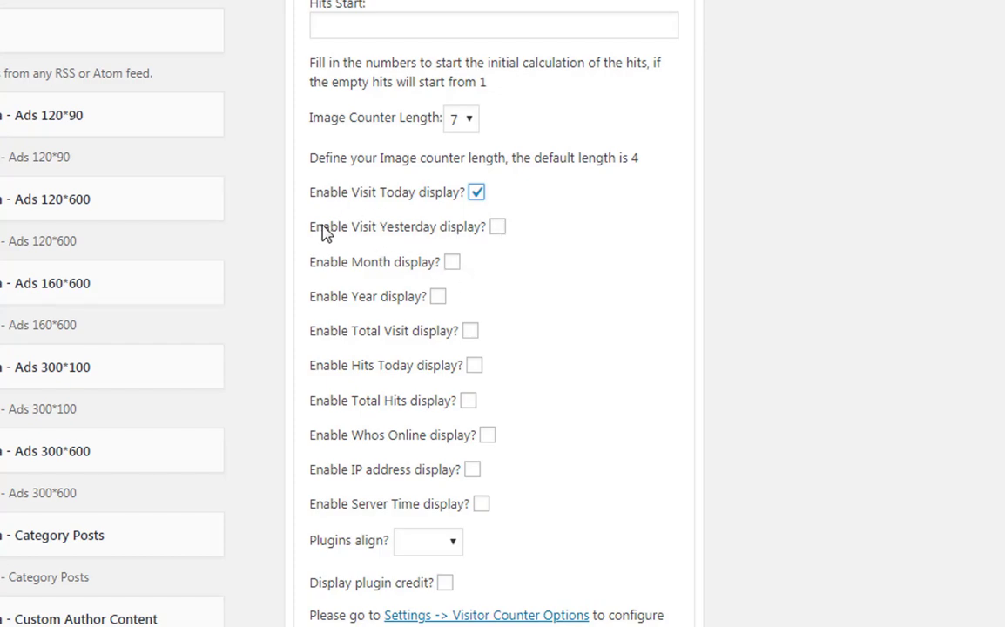
pyautogui.moveTo(305, 208); pyautogui.dragTo(544, 252)
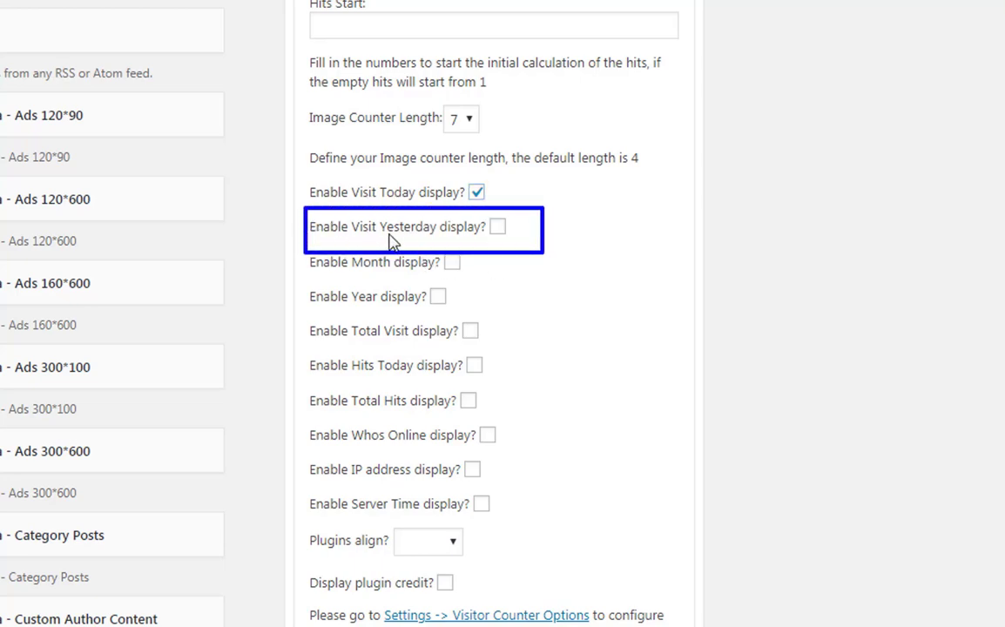
pyautogui.click(476, 193)
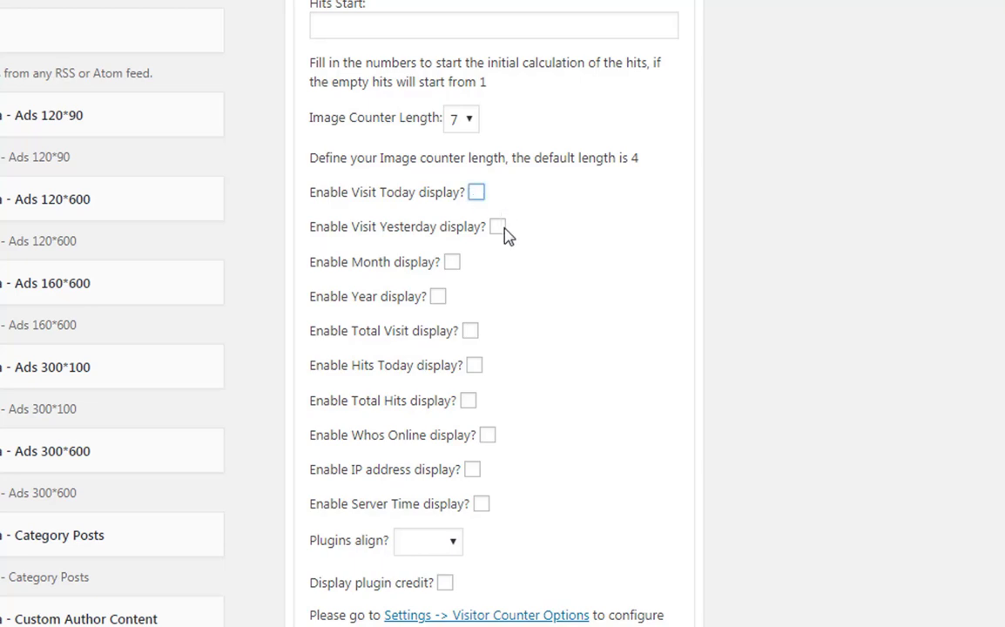
pyautogui.click(499, 229)
pyautogui.click(499, 230)
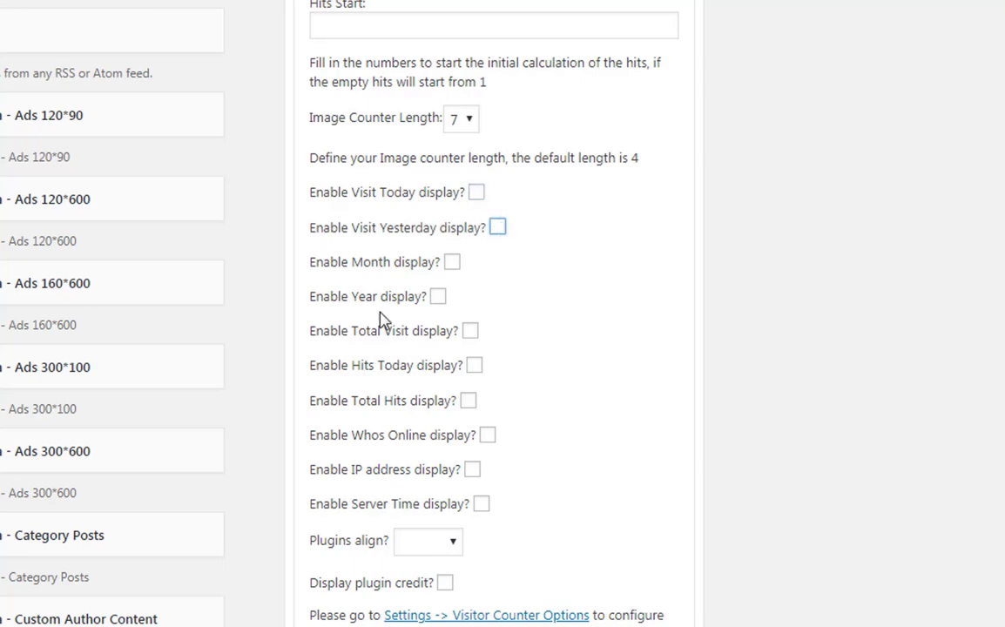
pyautogui.moveTo(303, 246)
pyautogui.mouseDown()
pyautogui.moveTo(326, 272)
pyautogui.moveTo(482, 294)
pyautogui.mouseUp()
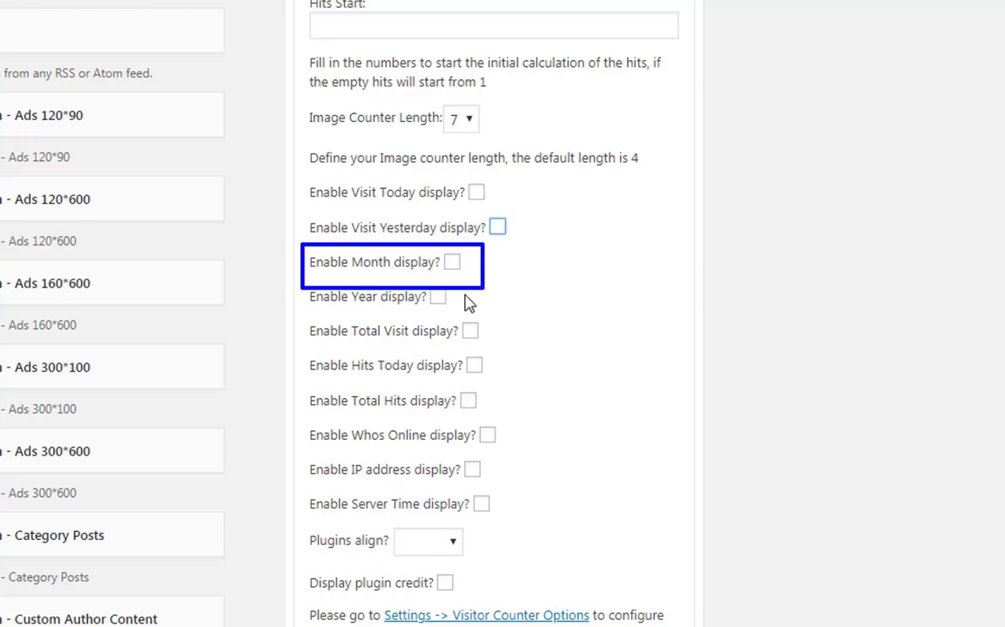
pyautogui.click(452, 263)
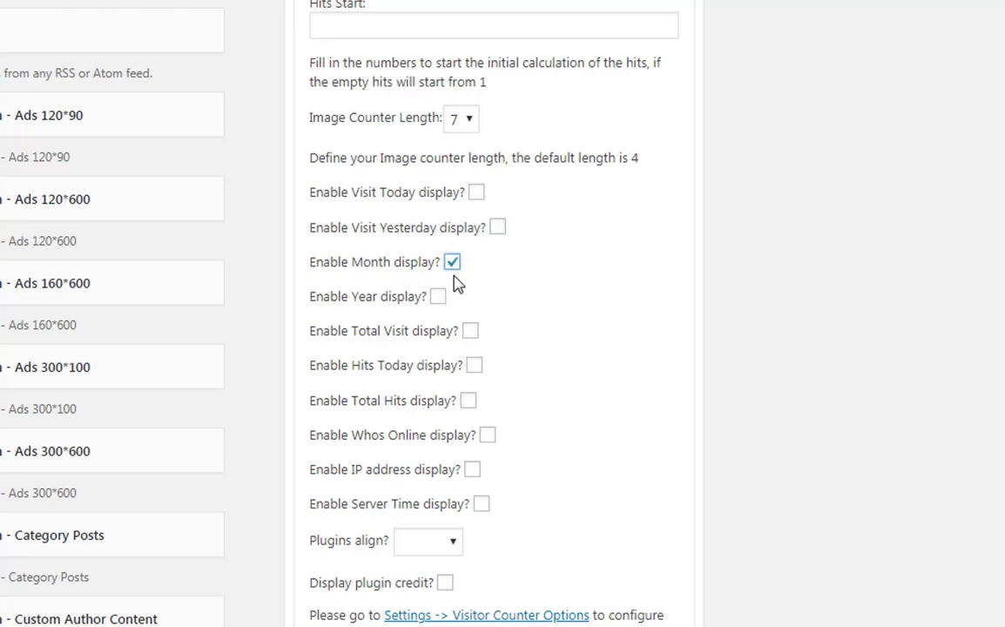
pyautogui.click(453, 264)
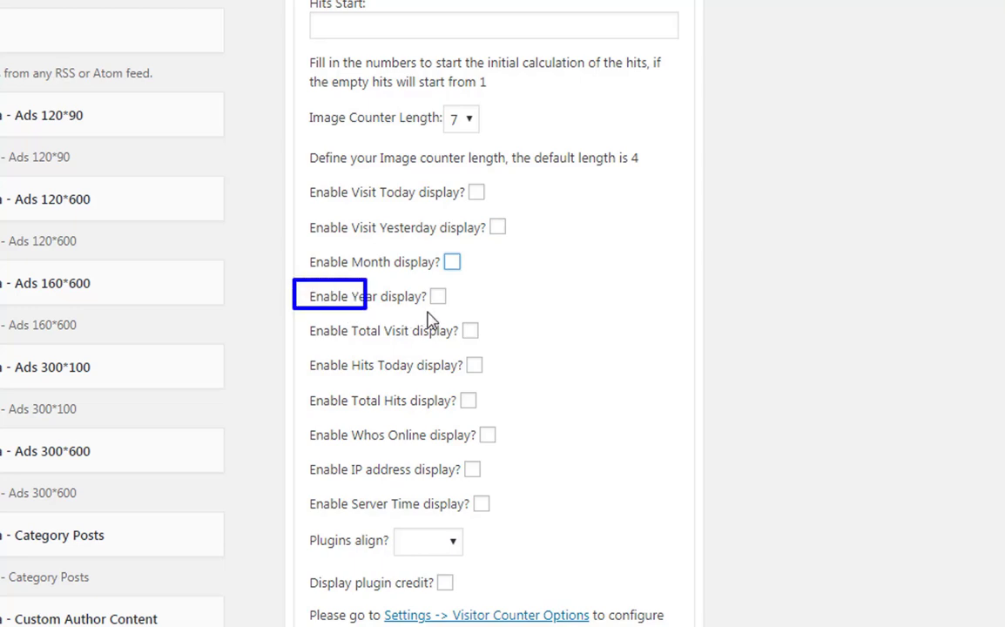
# Try the Year and Total Visit display options, switching each one on and back off
pyautogui.click(437, 298)
pyautogui.click(437, 298)
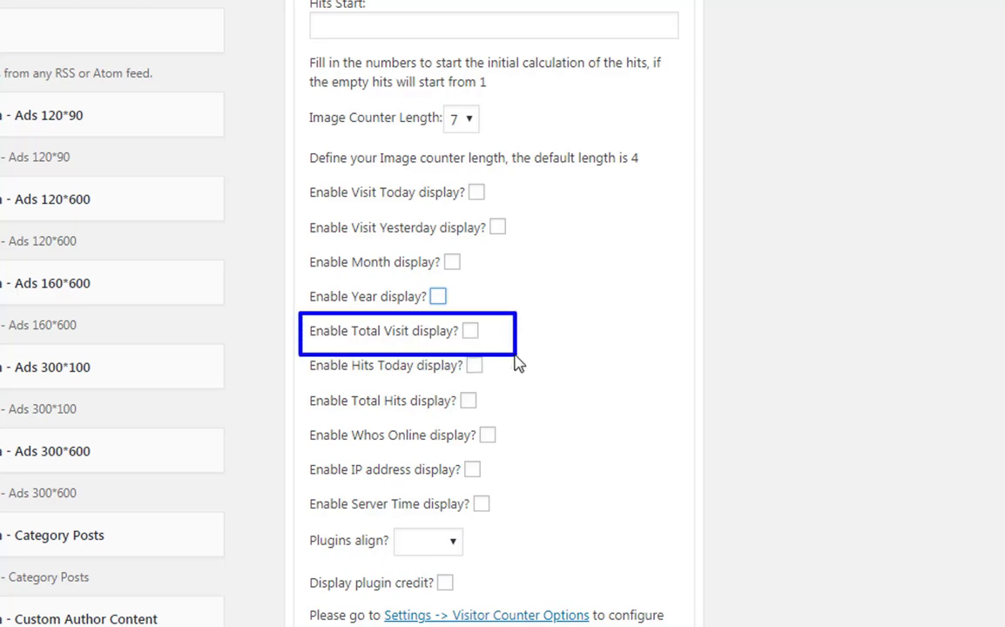
pyautogui.click(471, 331)
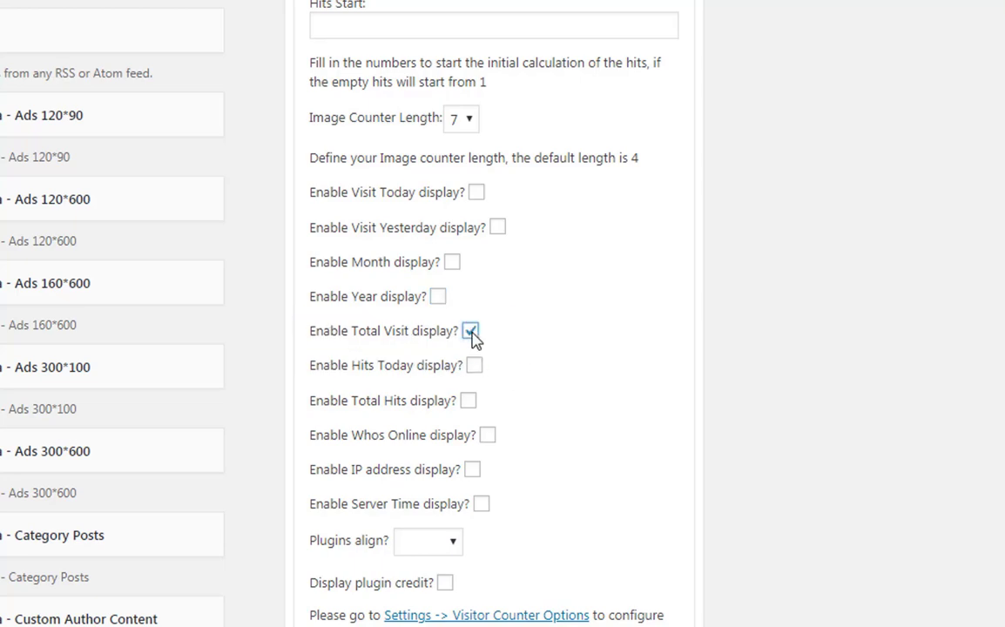
pyautogui.scroll(-1, 471, 338)
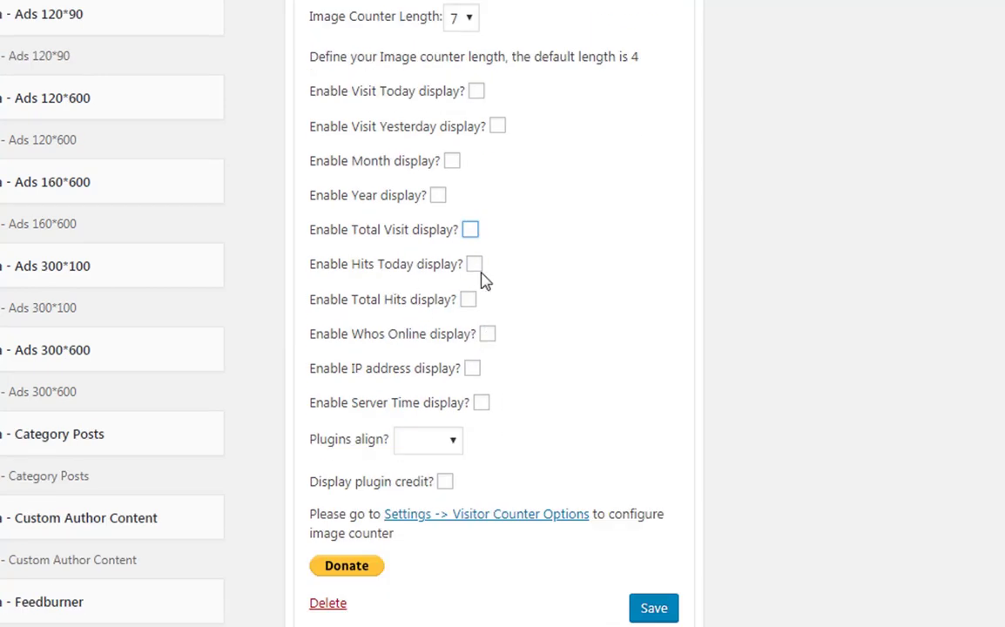
# Try the IP address display option, switching it on and back off
pyautogui.moveTo(302, 246); pyautogui.dragTo(508, 281)
pyautogui.press('Escape')
pyautogui.moveTo(309, 281); pyautogui.dragTo(520, 325)
pyautogui.moveTo(292, 319); pyautogui.dragTo(535, 366)
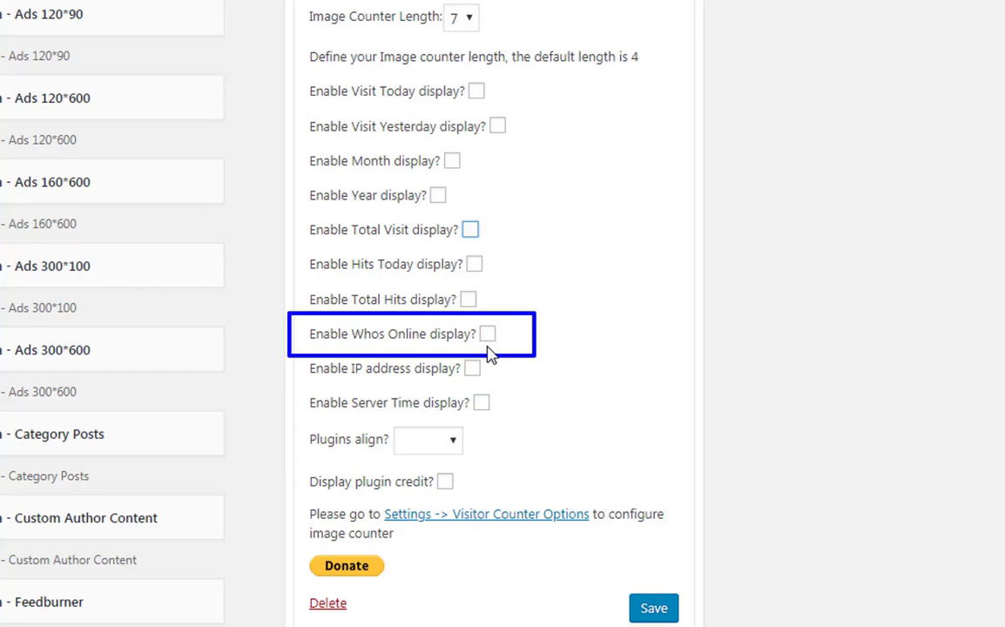
pyautogui.moveTo(294, 349); pyautogui.dragTo(506, 390)
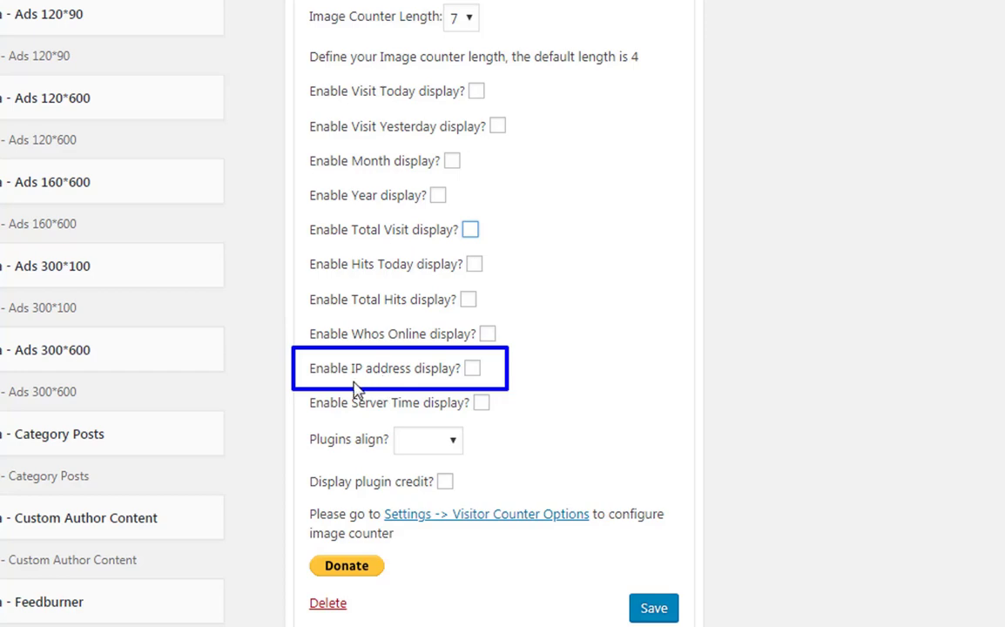
pyautogui.click(472, 371)
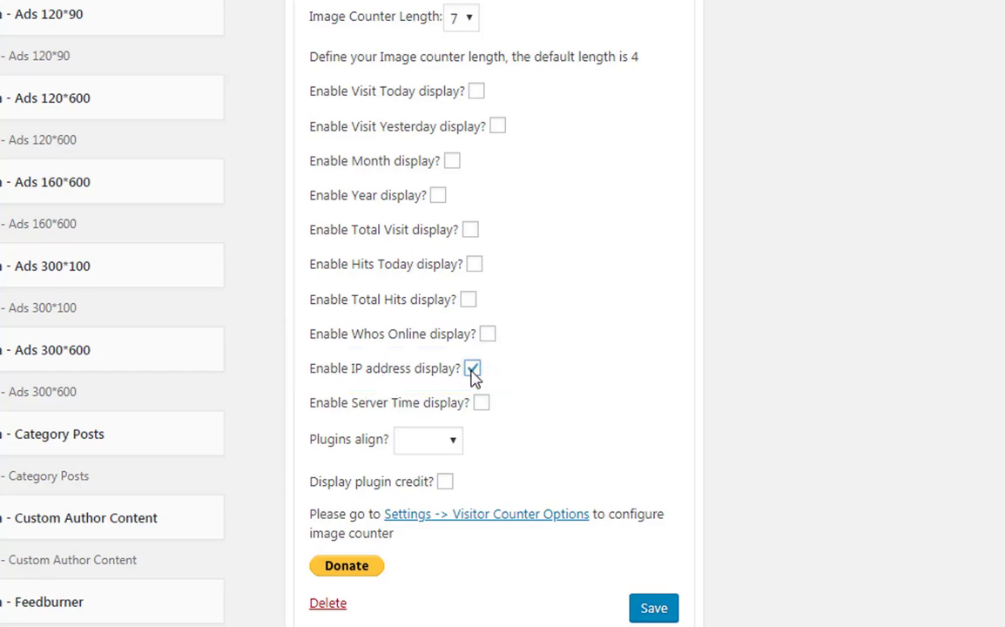
pyautogui.click(471, 370)
# Set the visitor counter widget's plugin alignment to Center
pyautogui.scroll(-1, 593, 426)
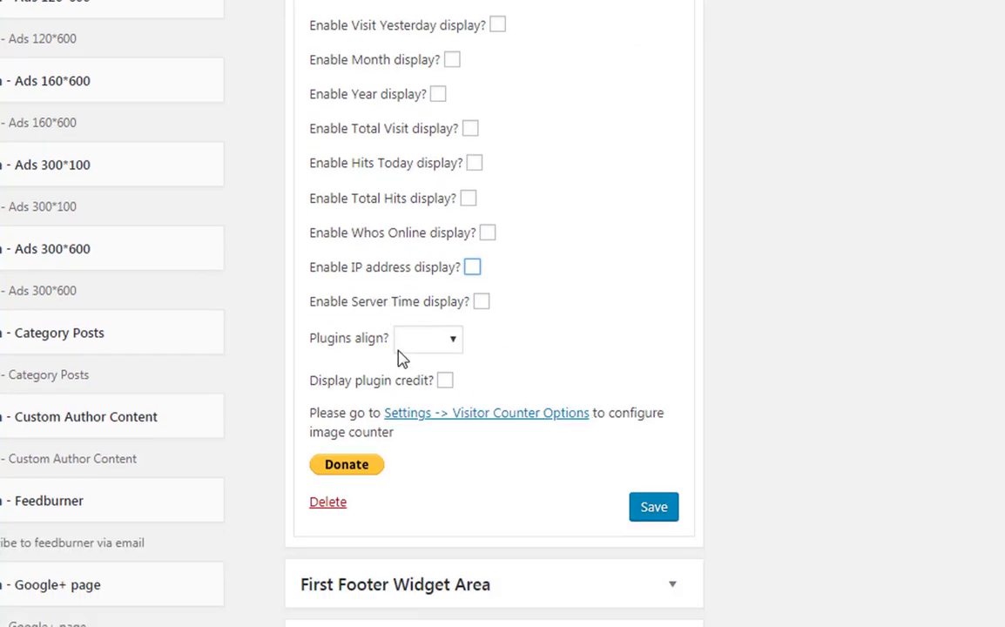
pyautogui.click(455, 346)
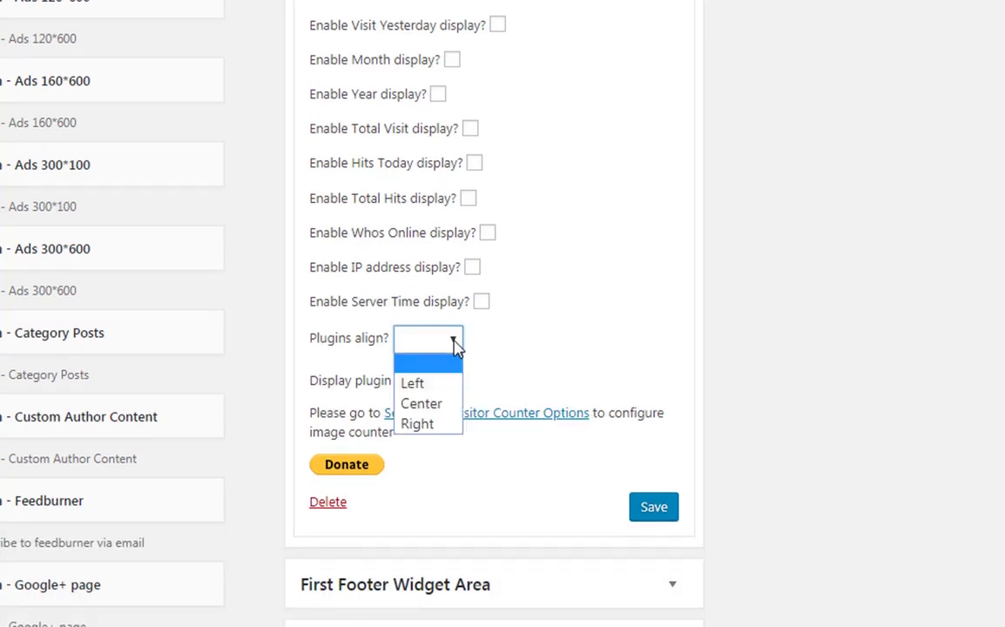
pyautogui.click(332, 352)
pyautogui.moveTo(295, 322); pyautogui.dragTo(505, 370)
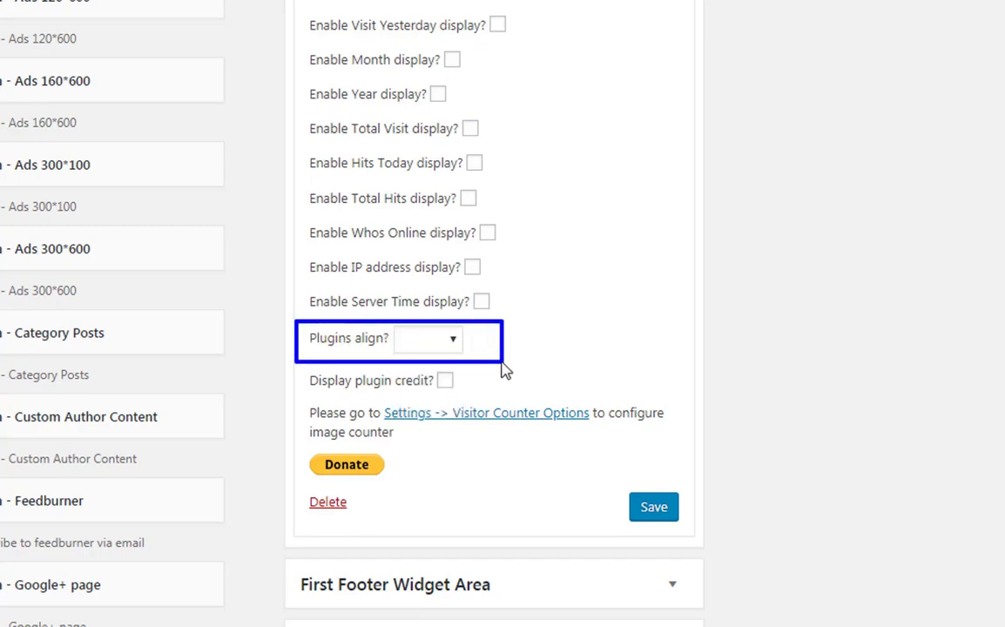
pyautogui.click(457, 344)
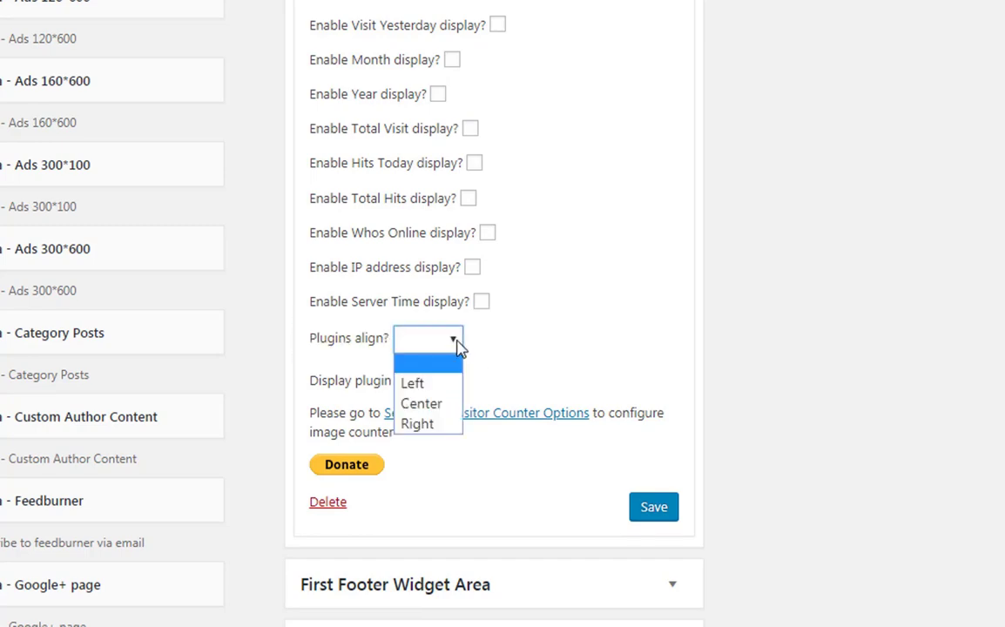
pyautogui.click(440, 405)
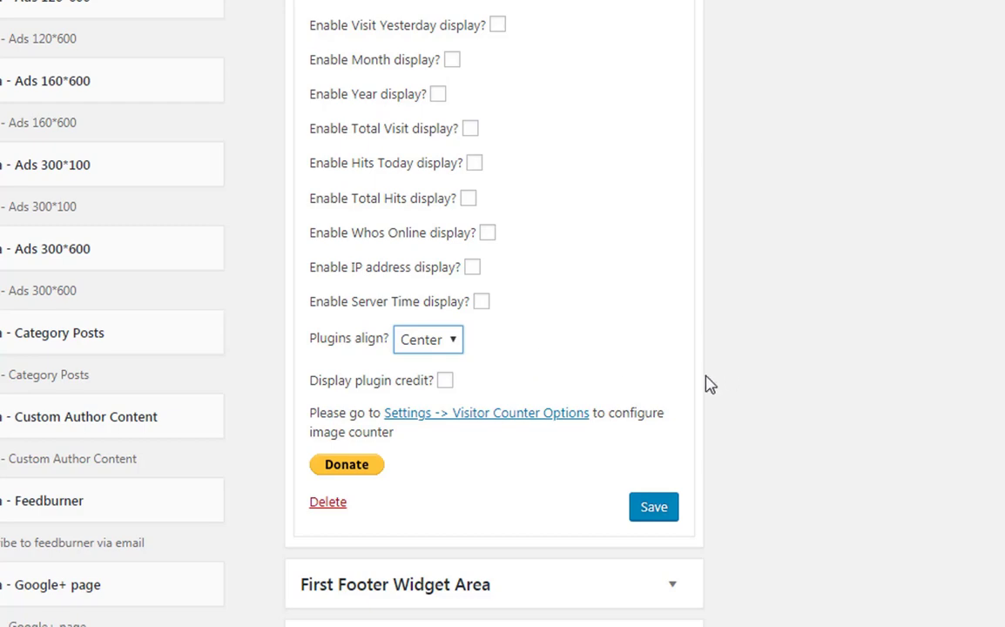
# Follow the widget's link to the Visitor Counter Options settings page and confirm leaving the widgets page
pyautogui.scroll(-2, 706, 383)
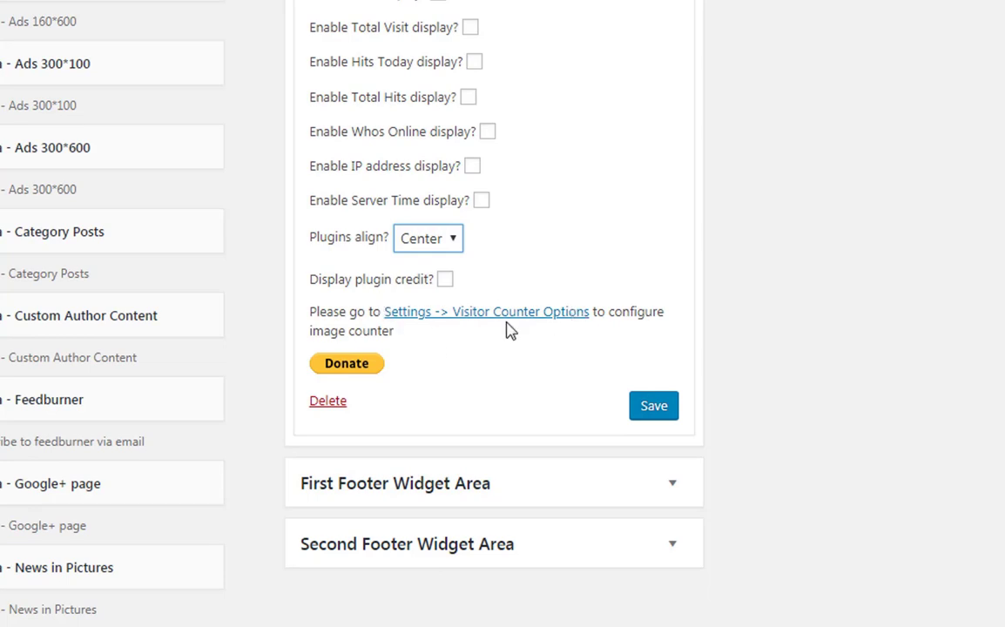
pyautogui.moveTo(371, 294); pyautogui.dragTo(623, 364)
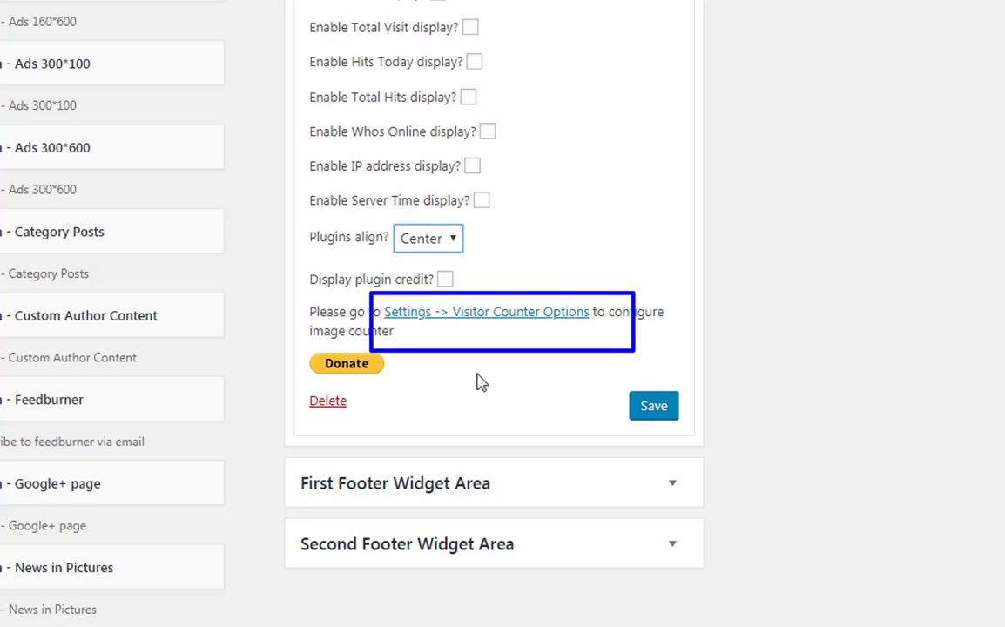
pyautogui.click(483, 320)
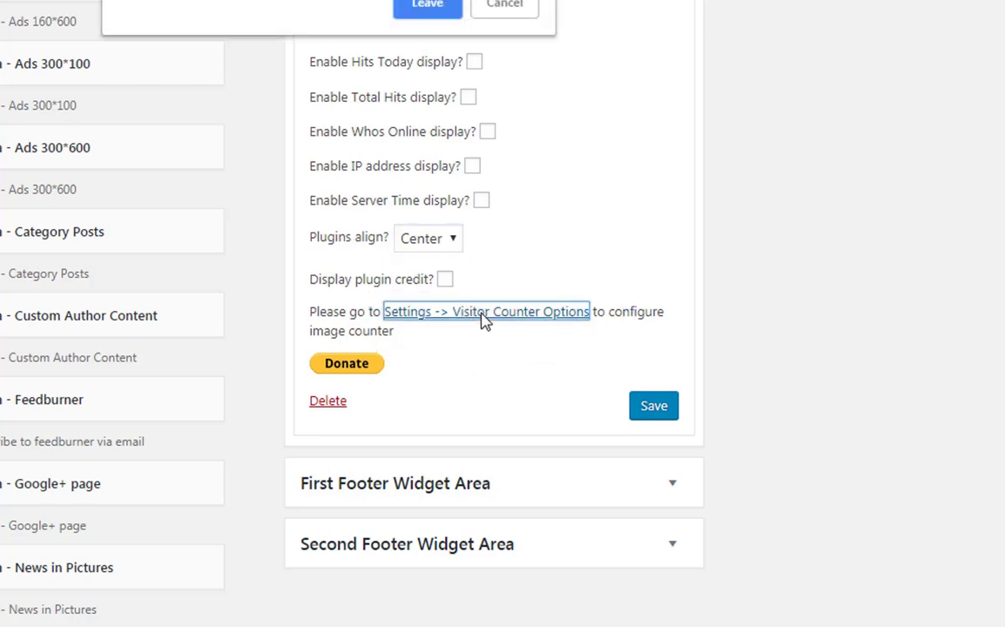
pyautogui.press('Return')
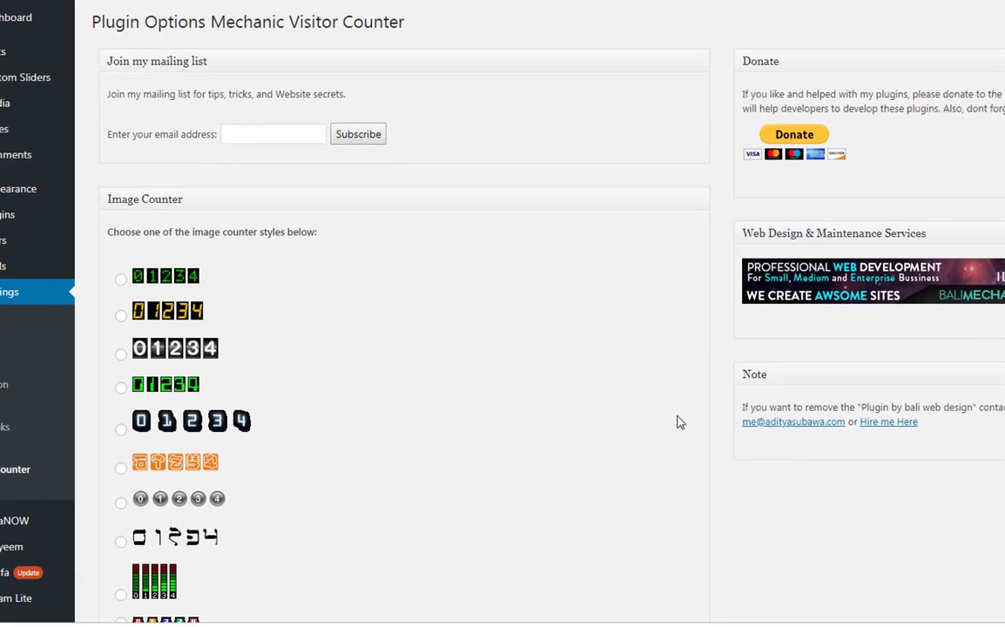
# Choose the last image counter style, plain white digits on black squares, and save the changes
pyautogui.scroll(-2, 647, 389)
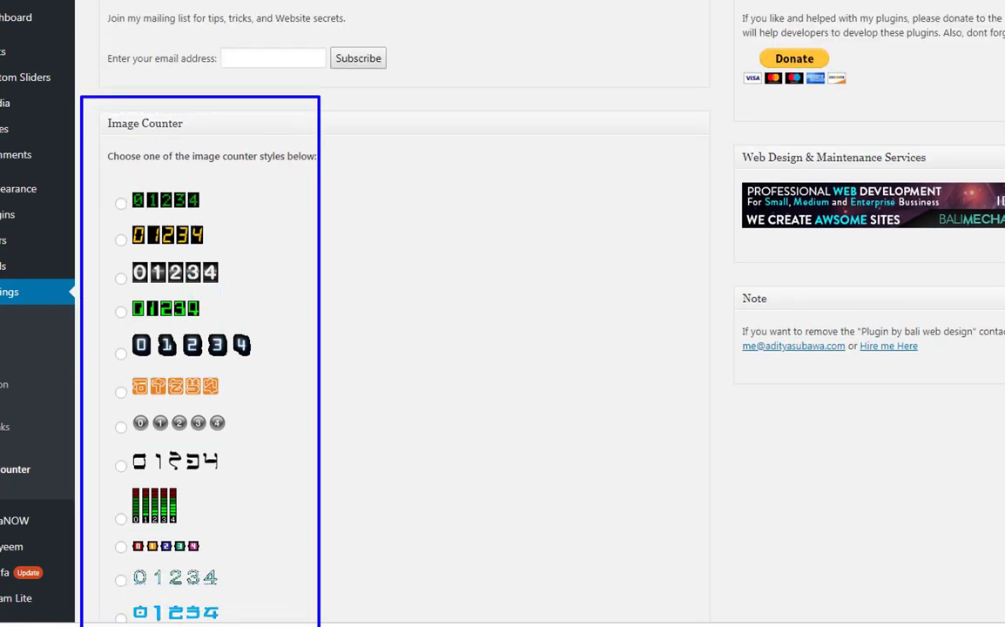
pyautogui.scroll(-4, 397, 421)
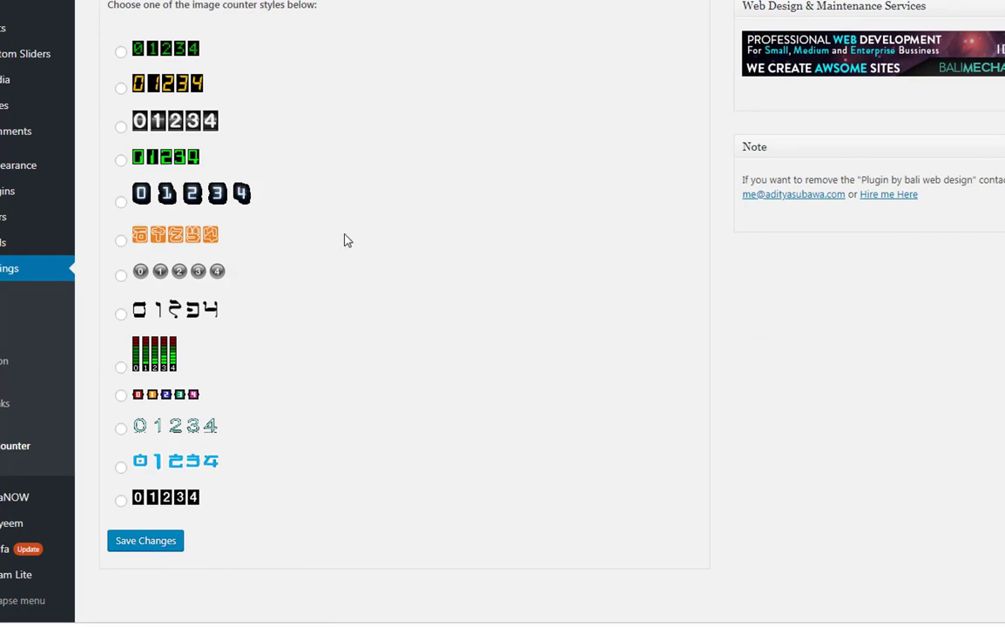
pyautogui.scroll(6, 345, 241)
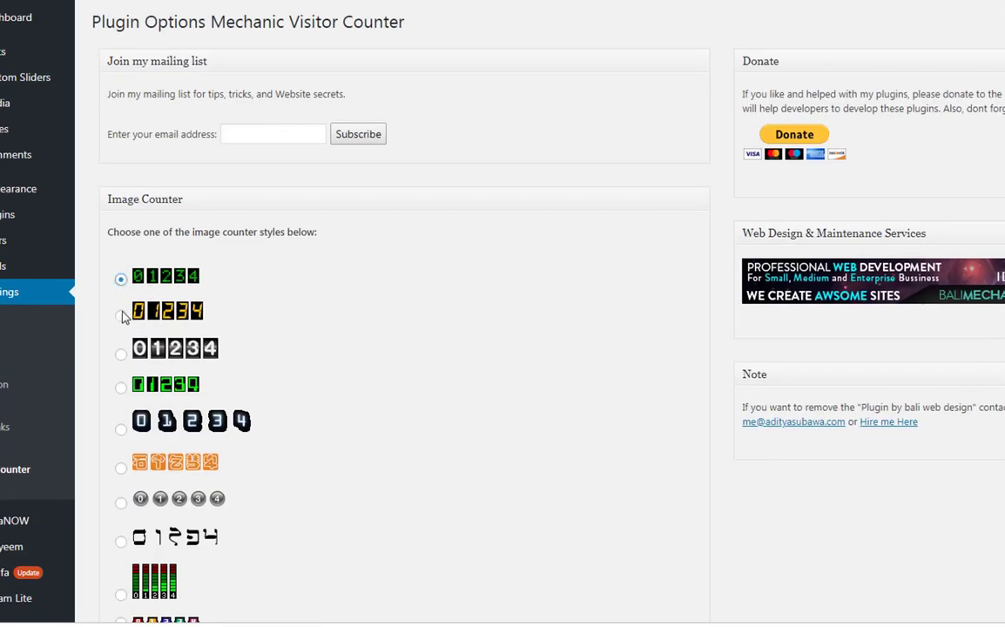
pyautogui.scroll(-6, 244, 406)
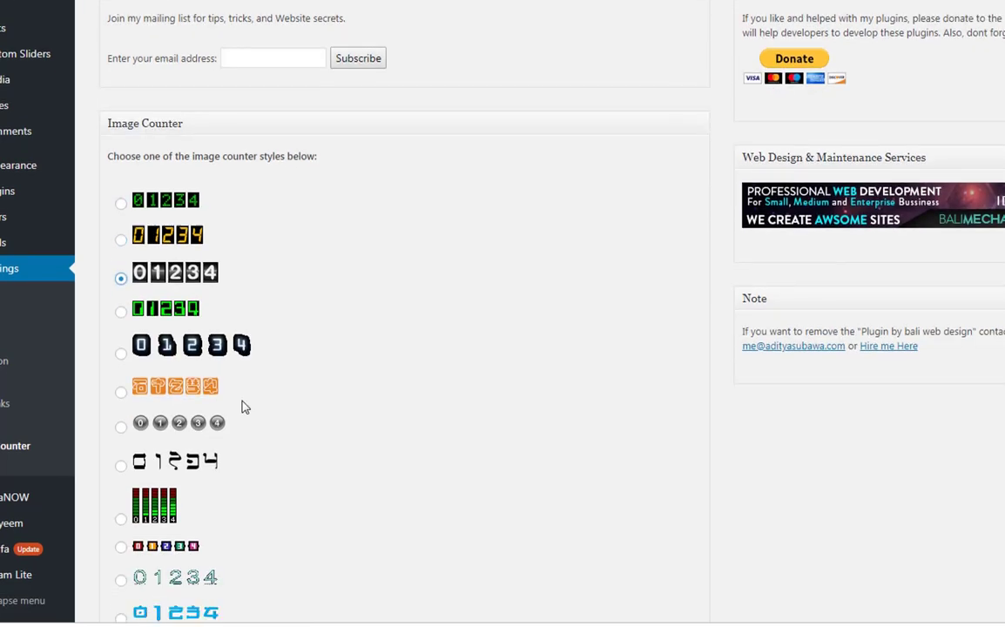
pyautogui.click(121, 481)
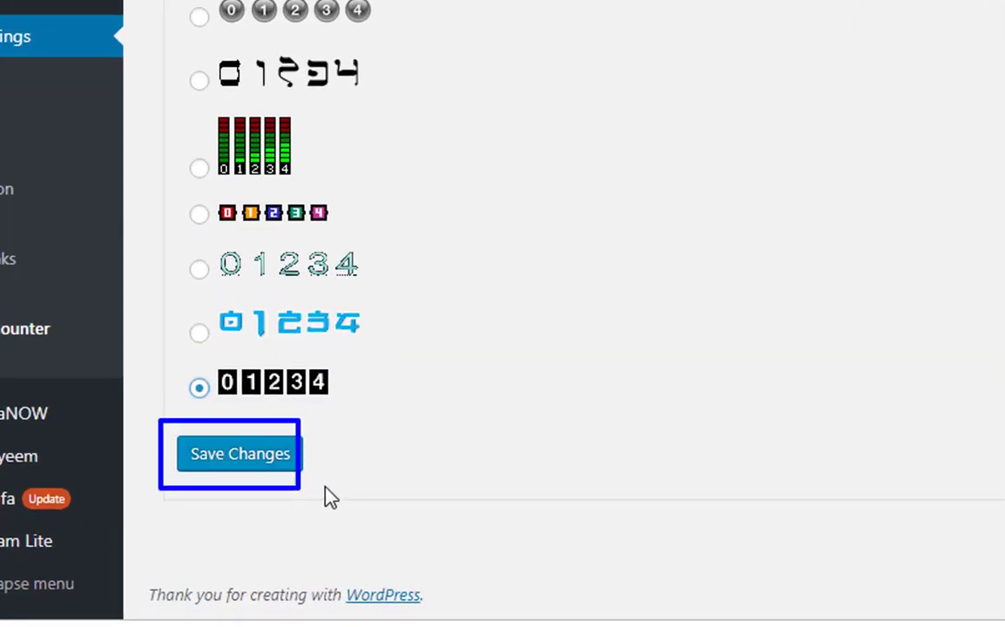
pyautogui.click(246, 451)
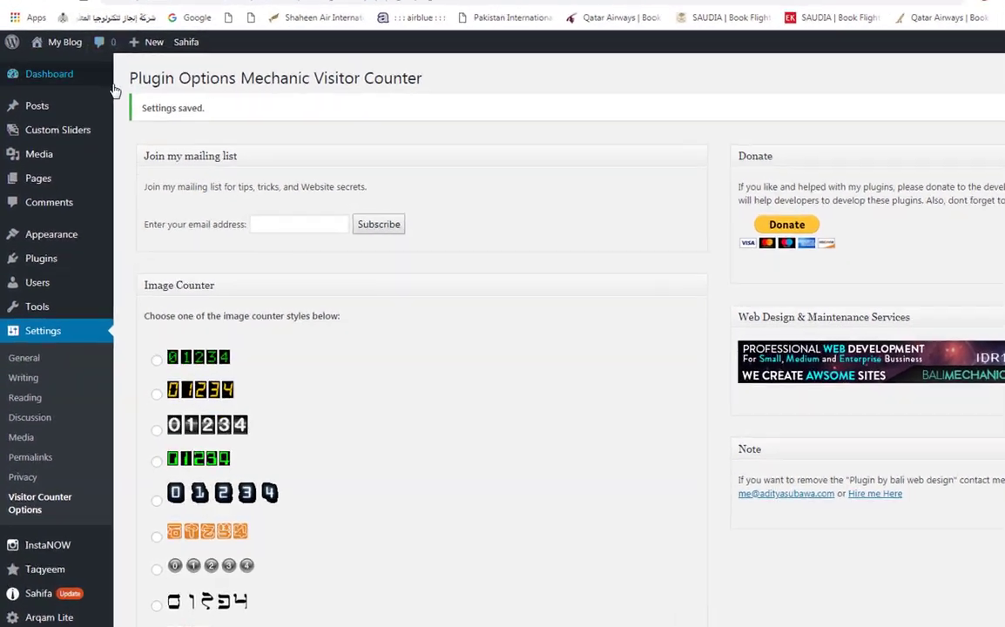
# Visit the blog's front page and examine the Visitor Counter widget in its sidebar
pyautogui.moveTo(41, 87)
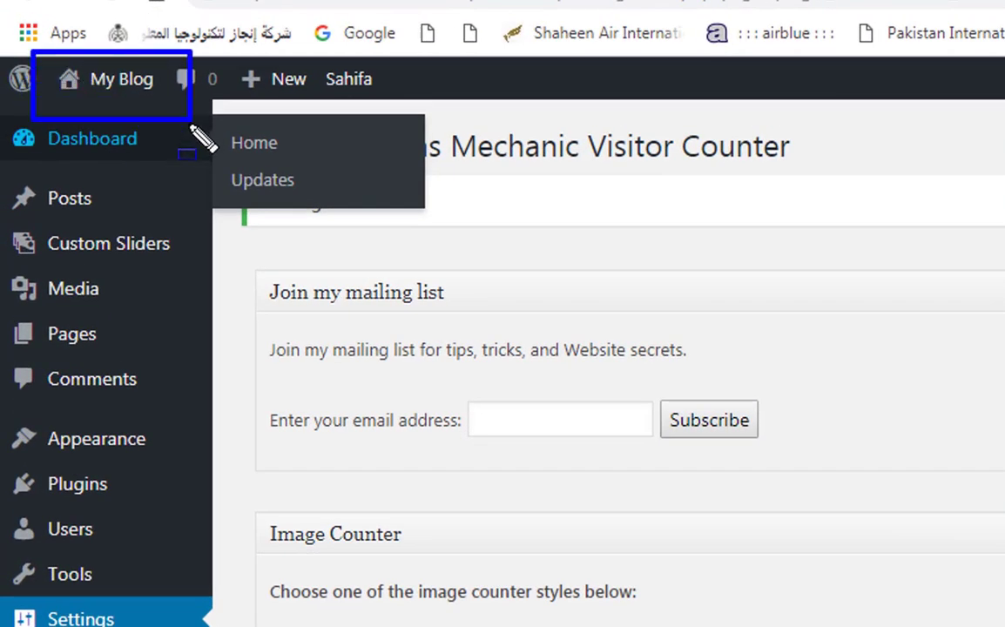
pyautogui.moveTo(127, 93)
pyautogui.click(105, 130)
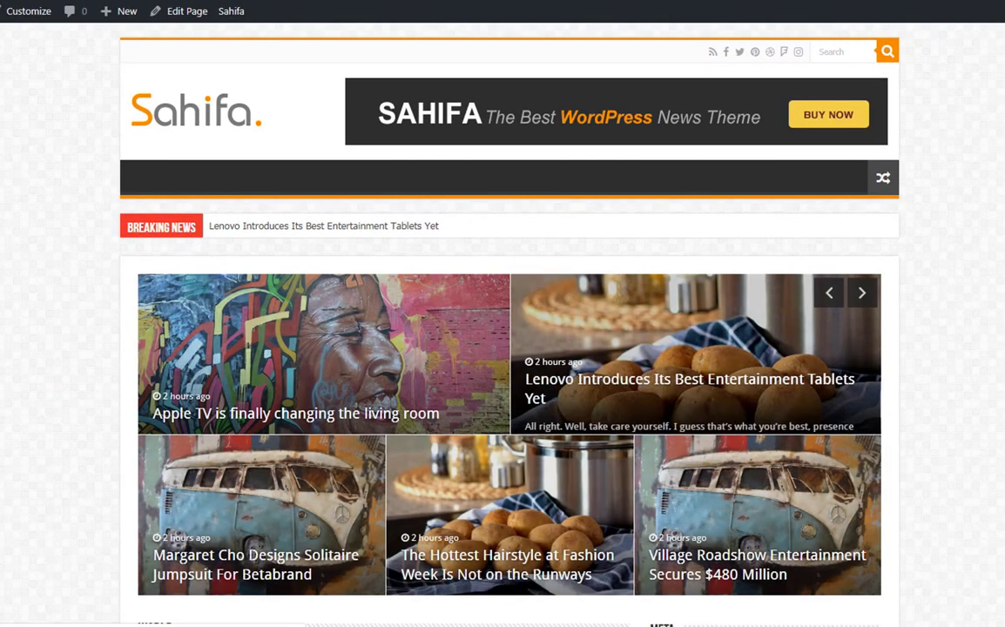
pyautogui.scroll(-2, 502, 348)
pyautogui.scroll(-4, 503, 348)
pyautogui.scroll(-4, 502, 349)
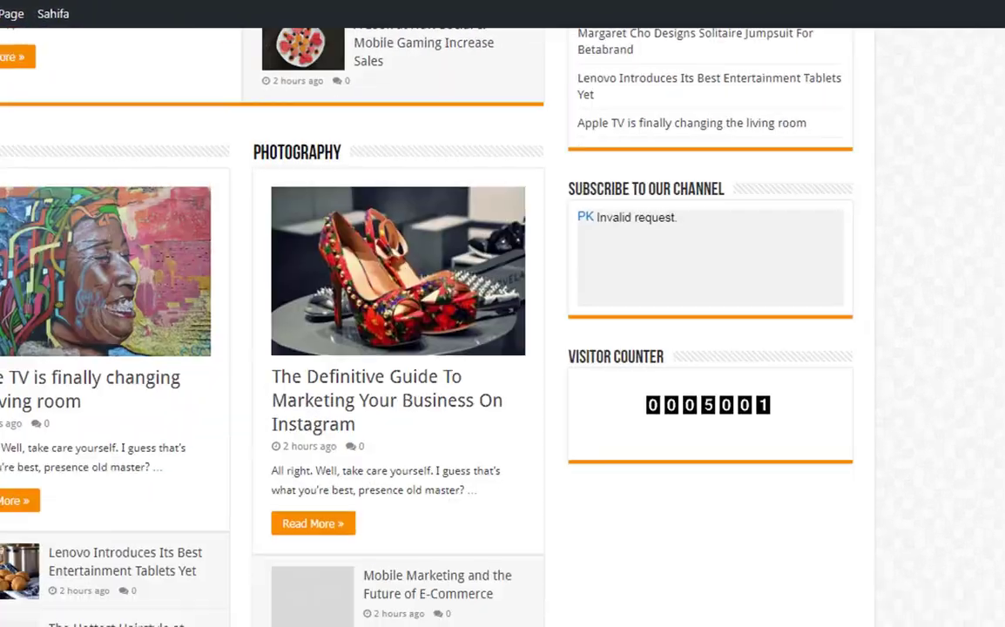
pyautogui.scroll(-3, 569, 483)
pyautogui.scroll(3, 569, 483)
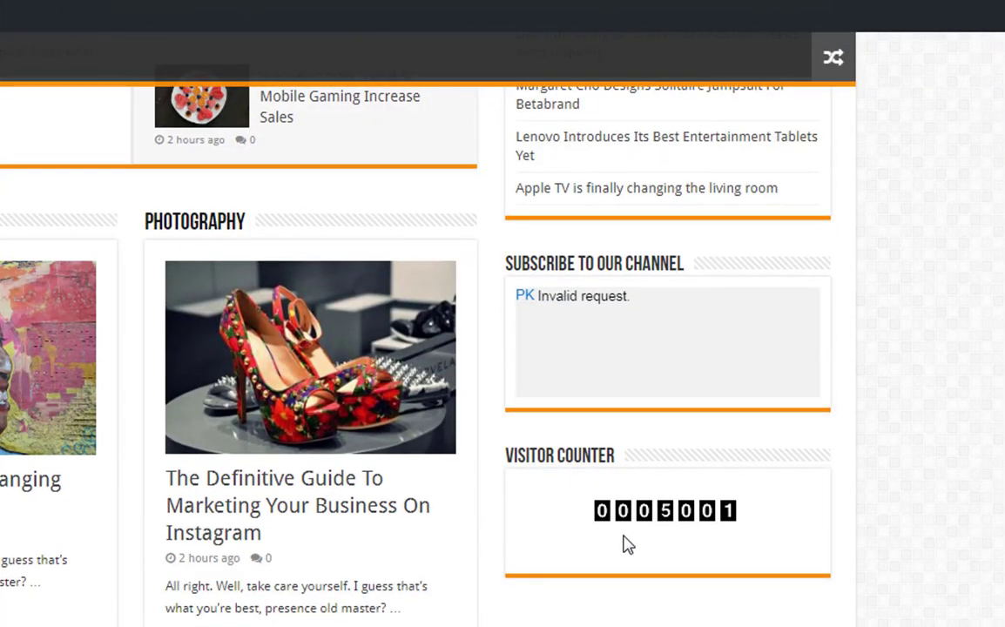
pyautogui.moveTo(485, 416)
pyautogui.mouseDown()
pyautogui.moveTo(769, 576)
pyautogui.moveTo(788, 577)
pyautogui.mouseUp()
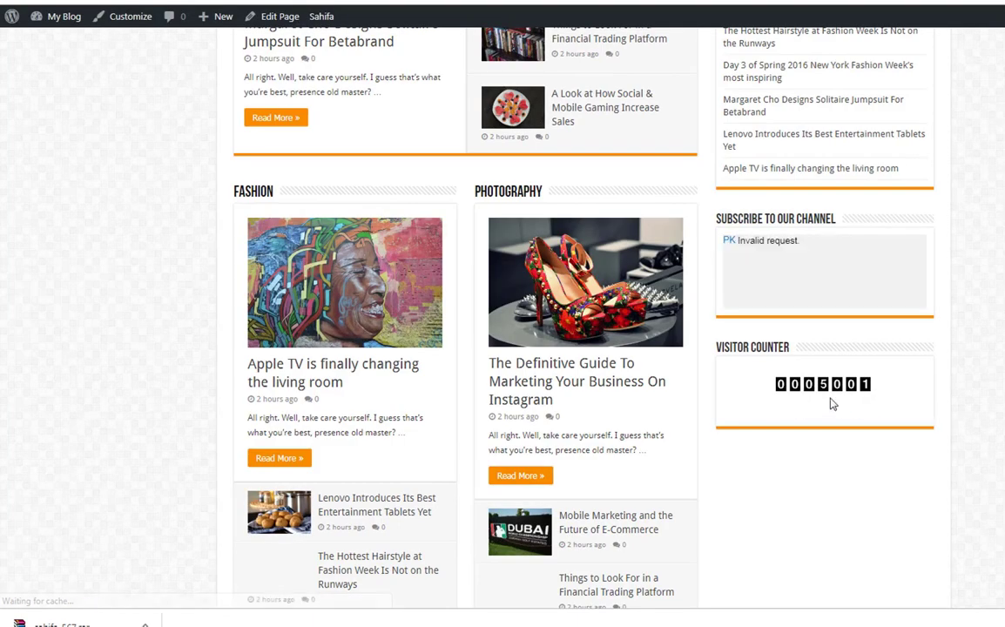
# Return to the Widgets admin page and expand the Mechanic - Visitor Counter widget in the Primary Widget Area
pyautogui.scroll(5, 313, 89)
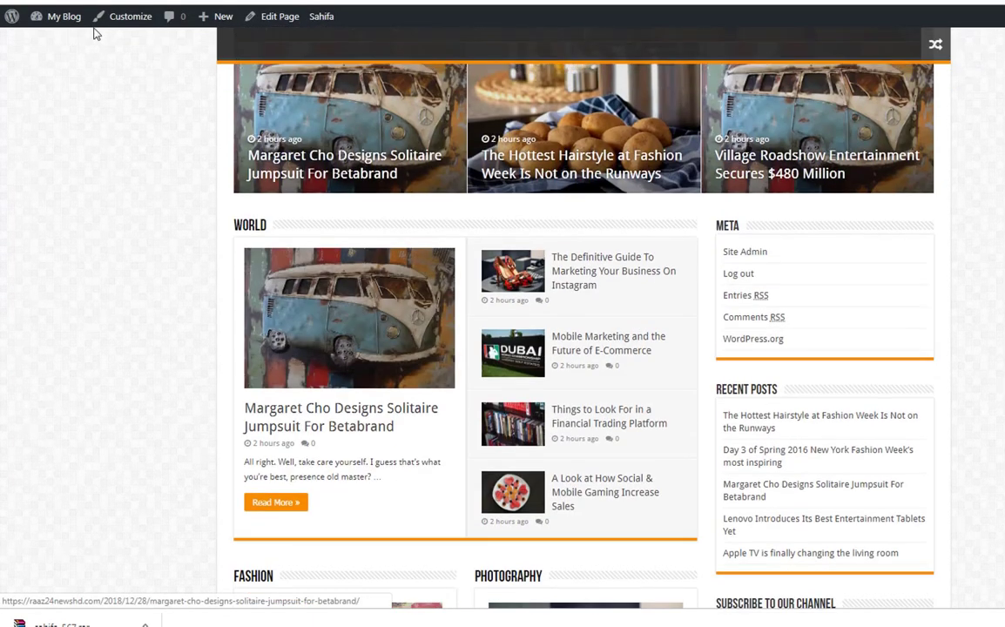
pyautogui.moveTo(50, 24)
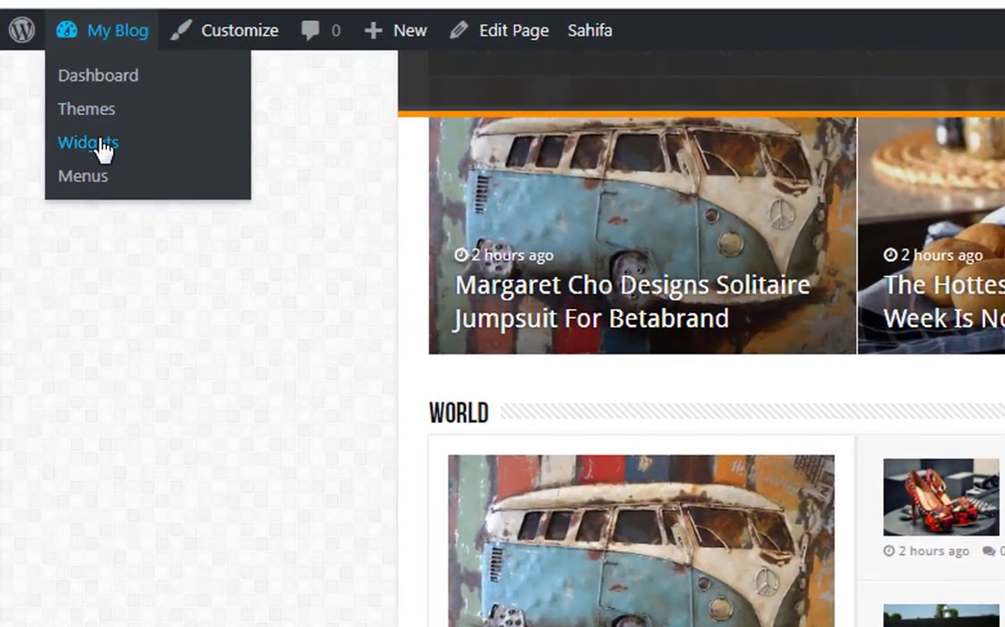
pyautogui.moveTo(50, 121); pyautogui.dragTo(155, 171)
pyautogui.press('Escape')
pyautogui.moveTo(106, 39)
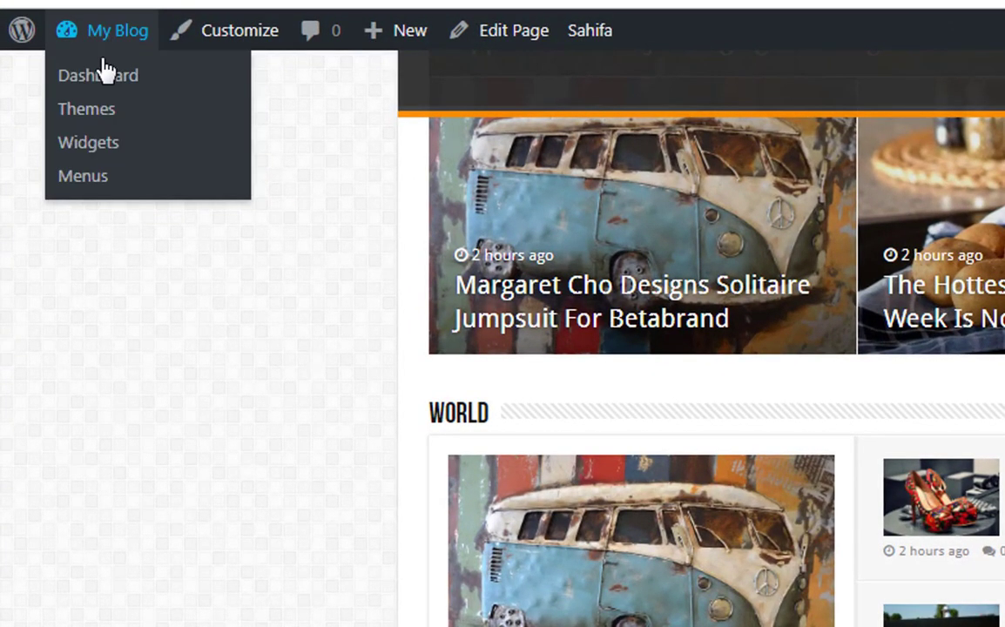
pyautogui.click(120, 142)
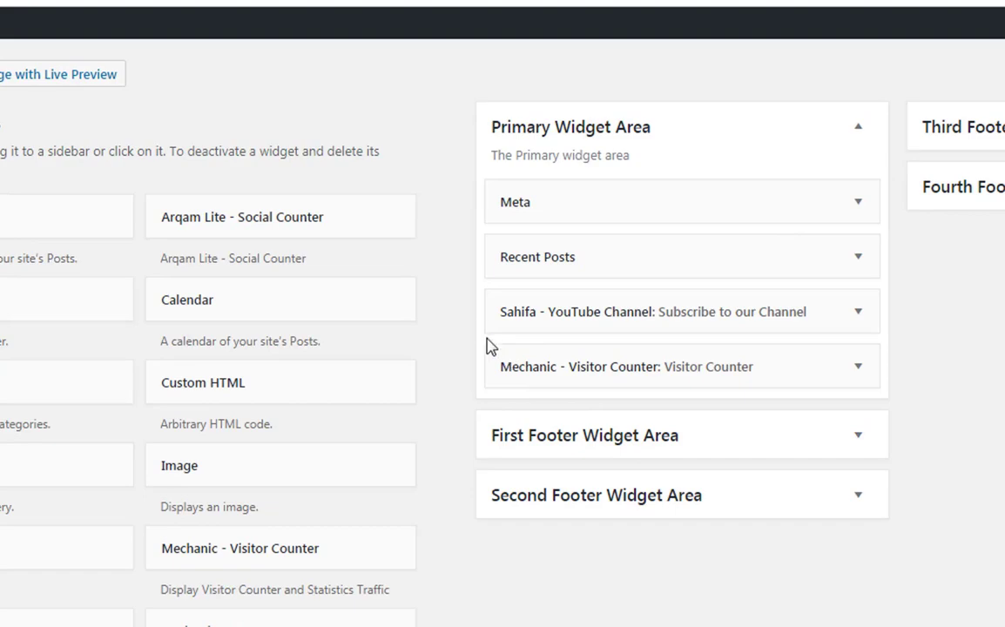
pyautogui.click(853, 372)
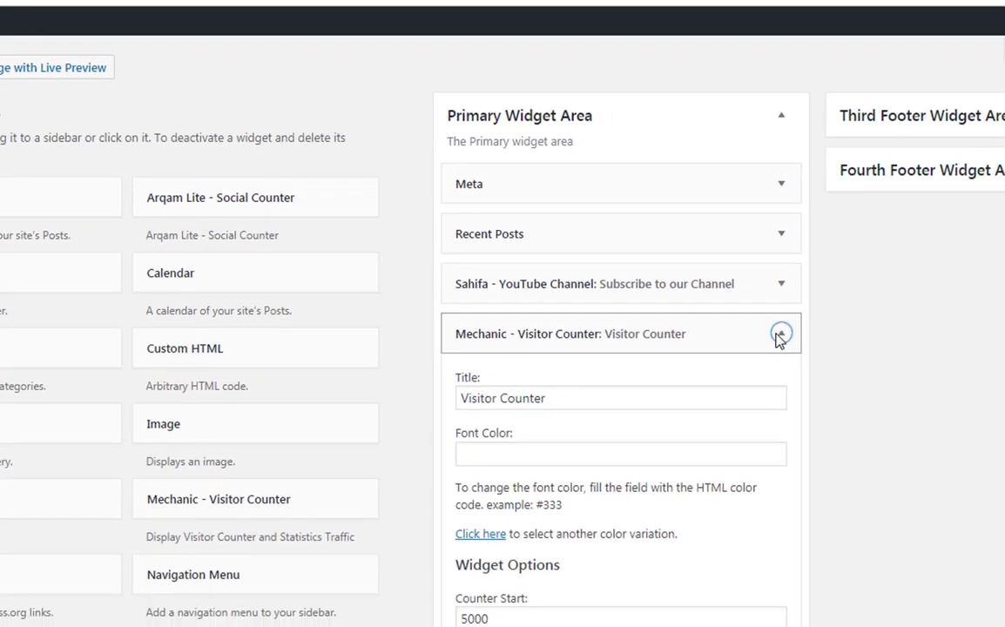
# Enter 666666 as the visitor counter widget's Hits Start value
pyautogui.scroll(-2, 849, 387)
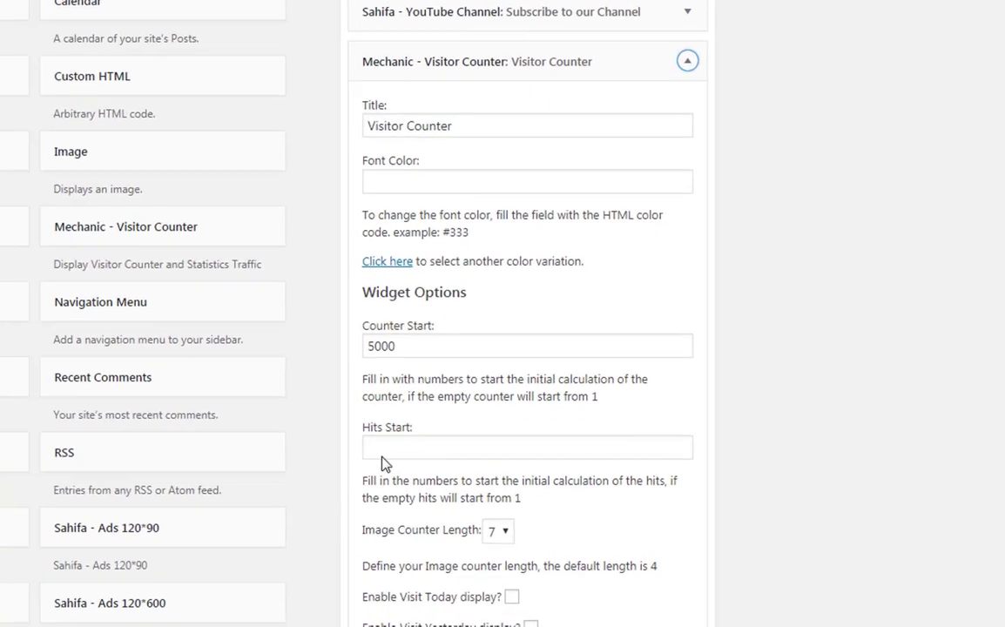
pyautogui.click(392, 449)
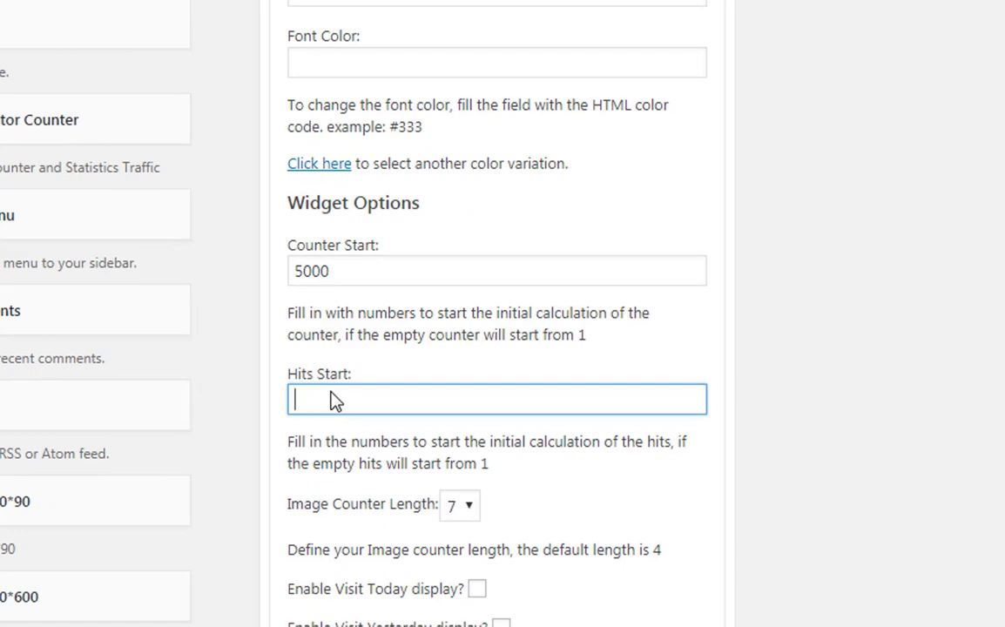
pyautogui.write('666666')
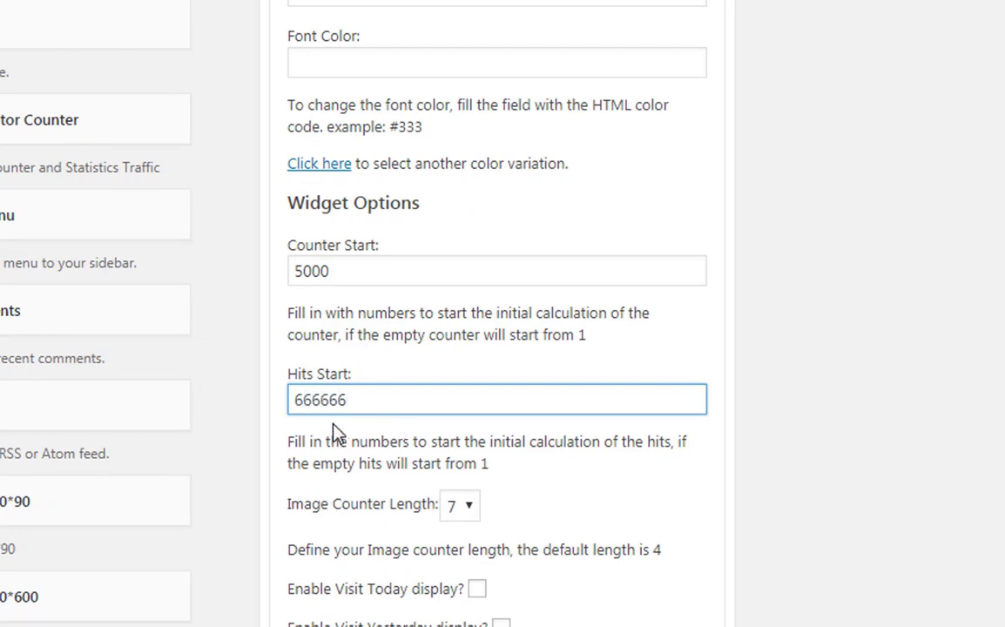
pyautogui.moveTo(370, 402); pyautogui.dragTo(251, 421)
pyautogui.click(568, 402)
pyautogui.scroll(-5, 568, 402)
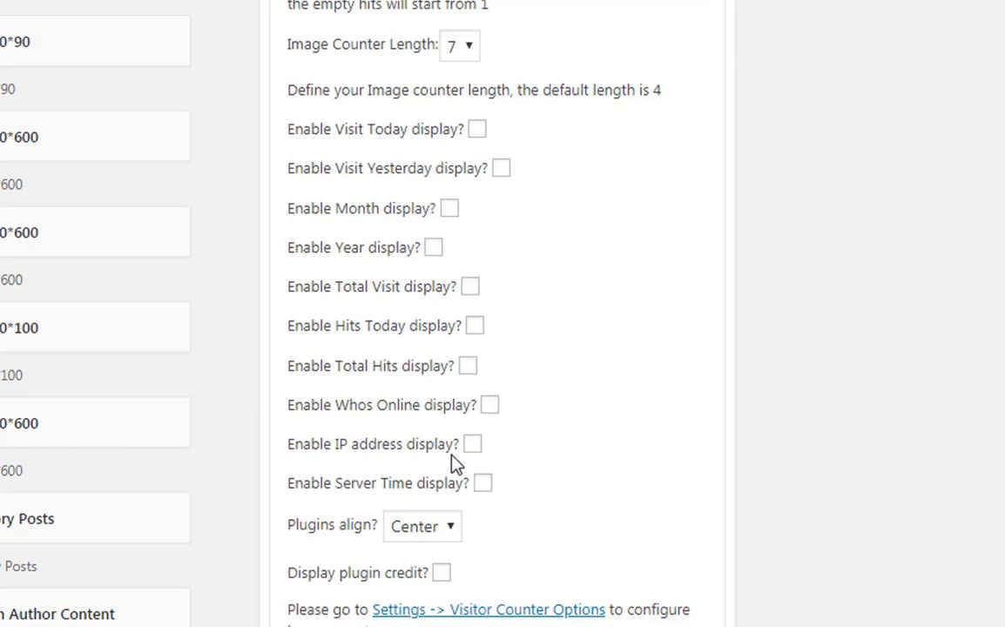
# Enable the Total Hits display for the visitor counter widget, save the widget and collapse its settings
pyautogui.click(469, 370)
pyautogui.scroll(-3, 574, 418)
pyautogui.click(687, 498)
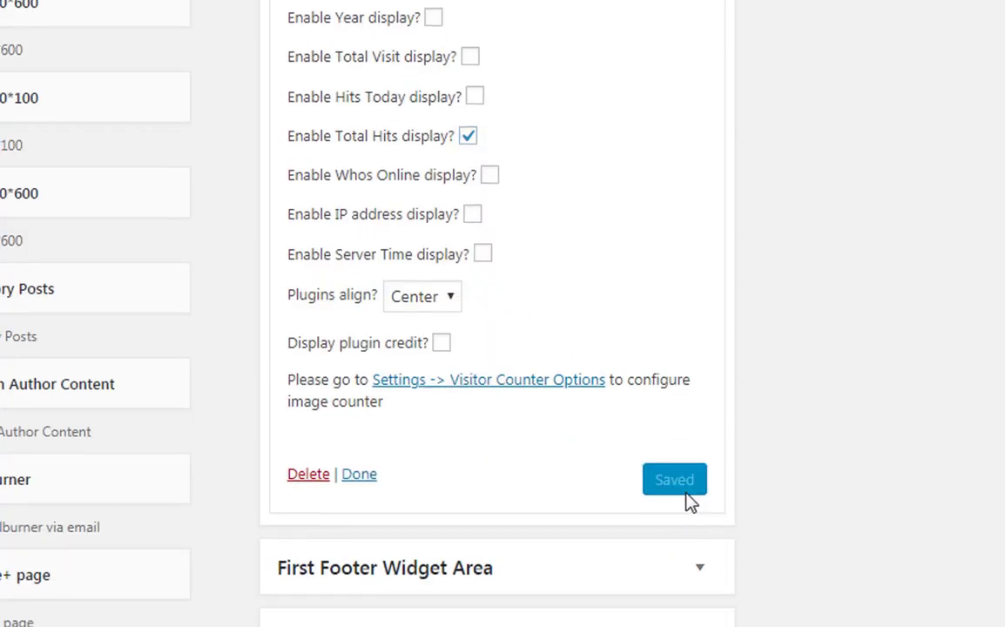
pyautogui.click(359, 482)
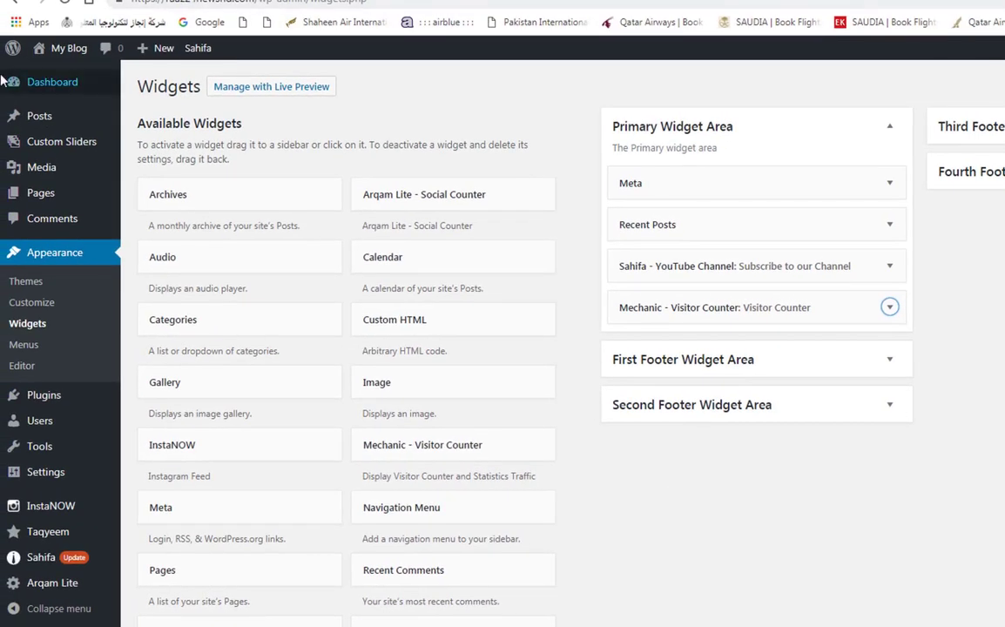
# Visit the blog's front page and examine the image counter and Total Hits line in the Visitor Counter widget
pyautogui.moveTo(49, 47)
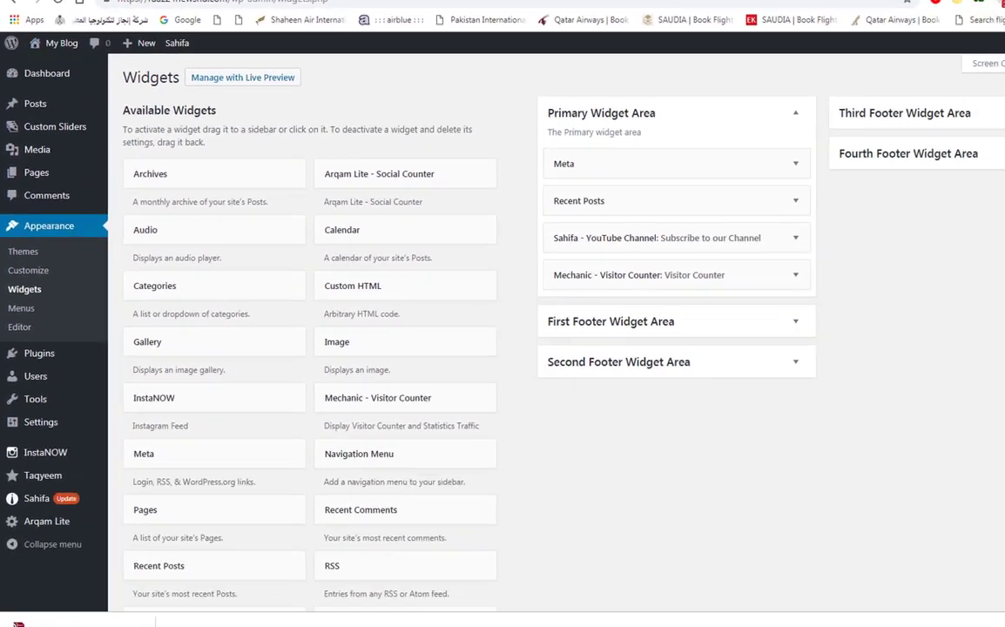
pyautogui.click(105, 114)
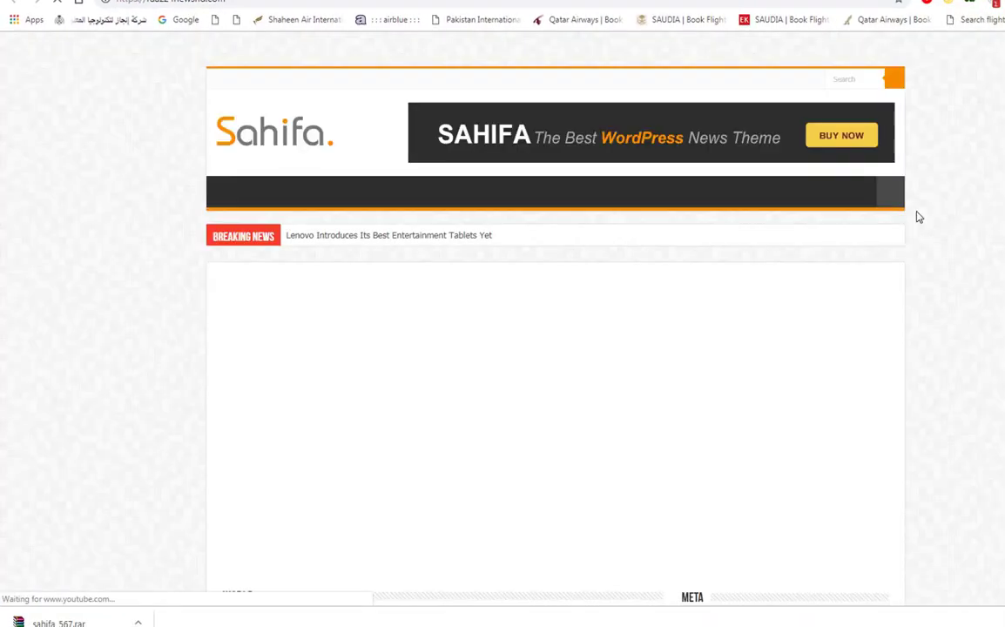
pyautogui.scroll(-6, 928, 265)
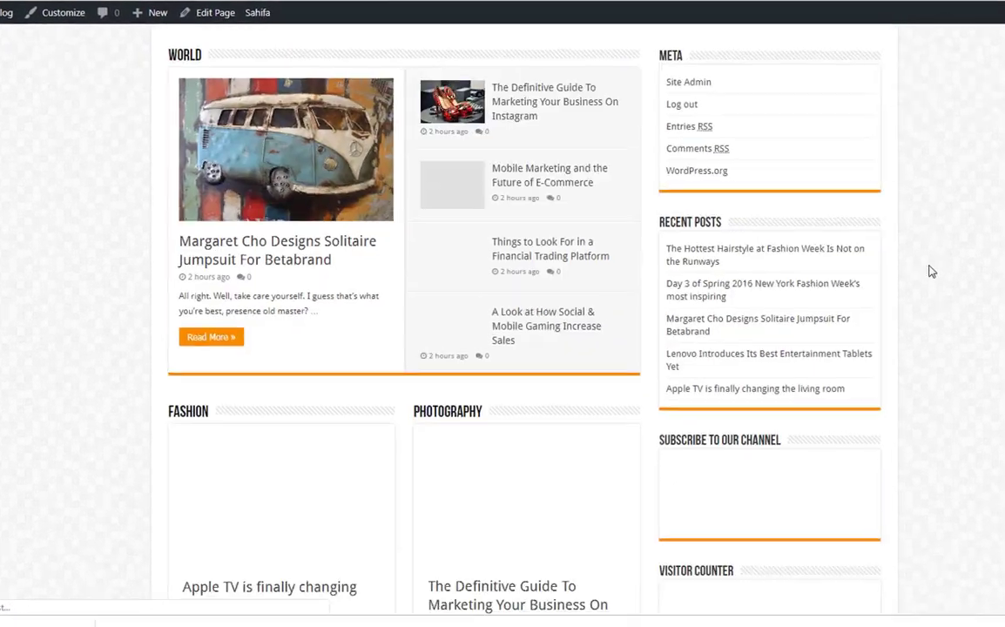
pyautogui.scroll(3, 894, 426)
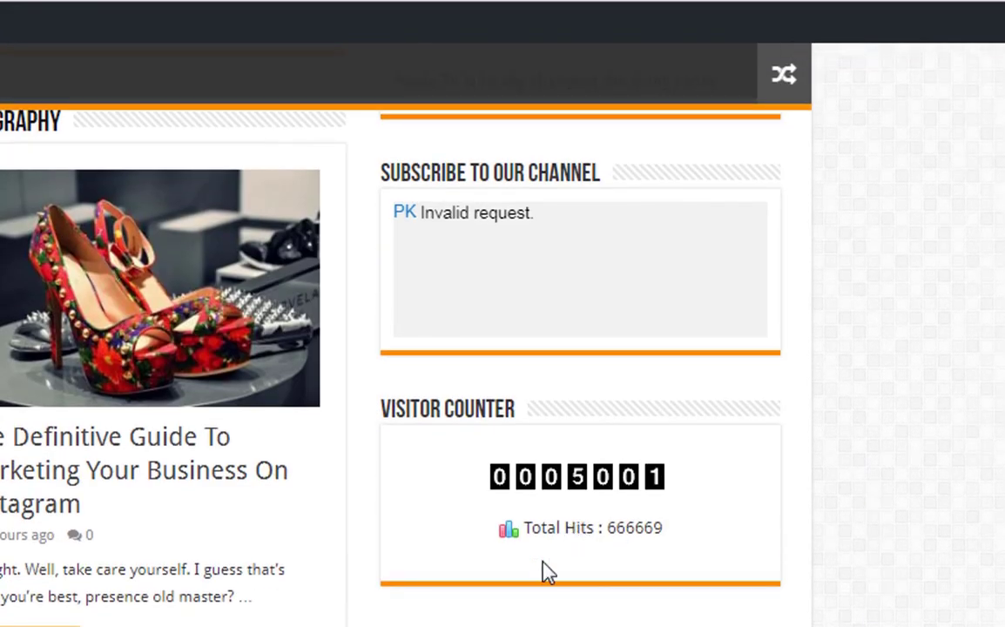
pyautogui.moveTo(673, 538); pyautogui.dragTo(502, 531)
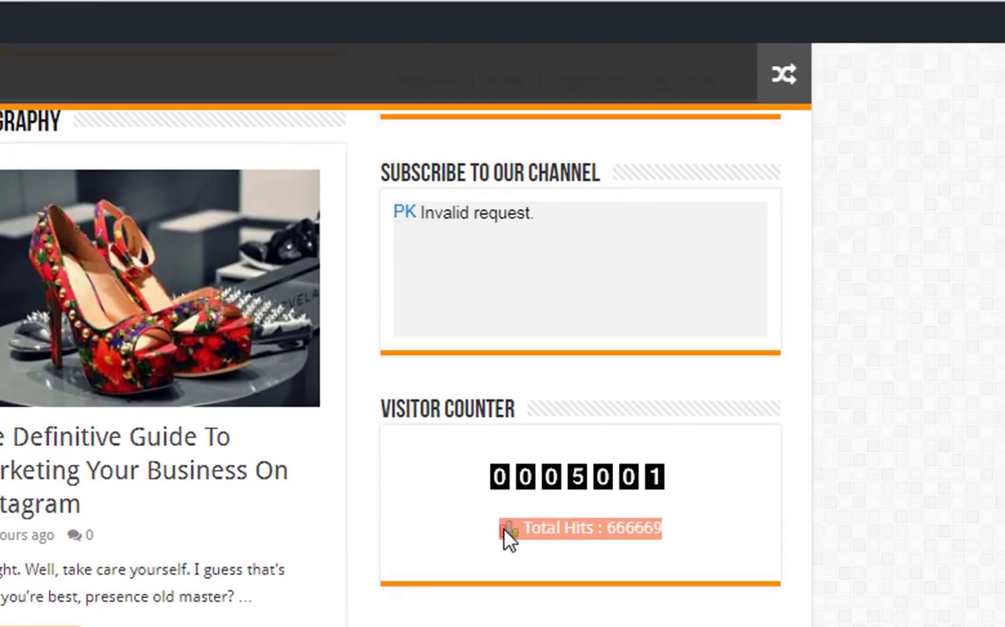
pyautogui.click(520, 574)
pyautogui.moveTo(473, 455)
pyautogui.mouseDown()
pyautogui.moveTo(646, 588)
pyautogui.moveTo(713, 575)
pyautogui.mouseUp()
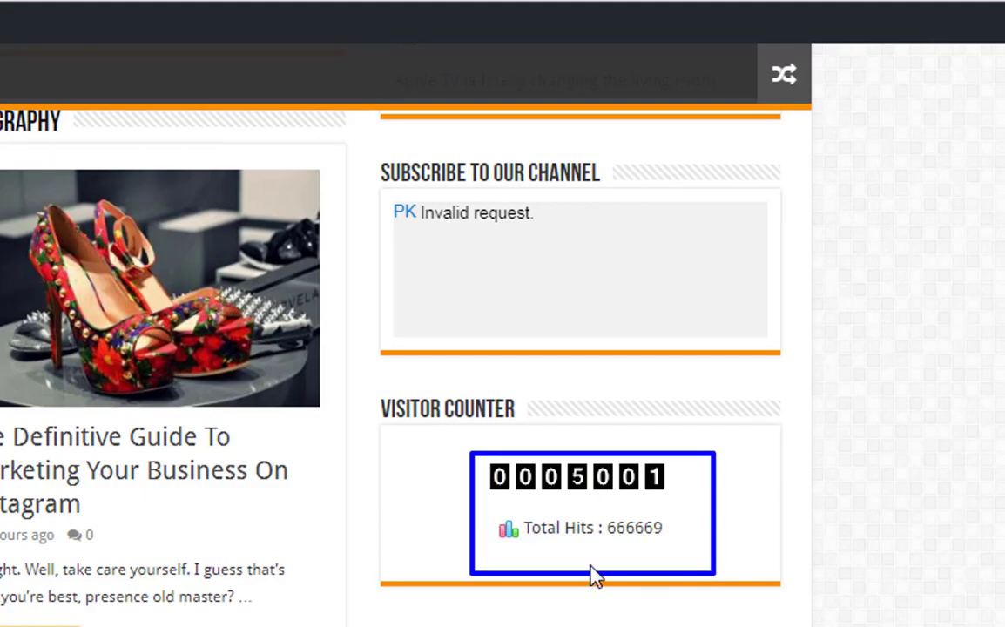
pyautogui.press('Escape')
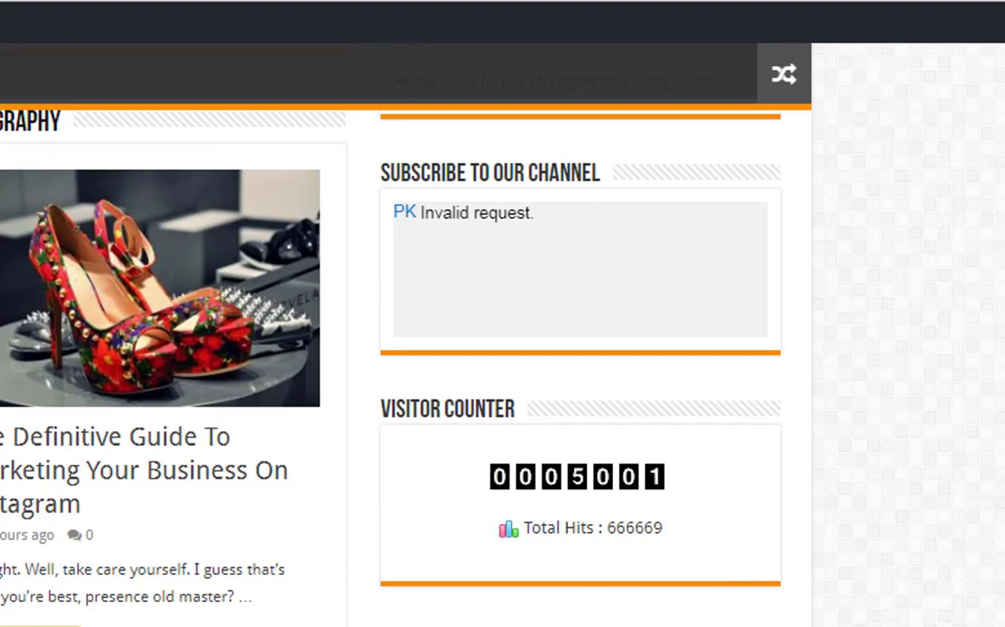
# Reload the front page several times and compare the image counter with the Total Hits value after each reload
pyautogui.press('F5')
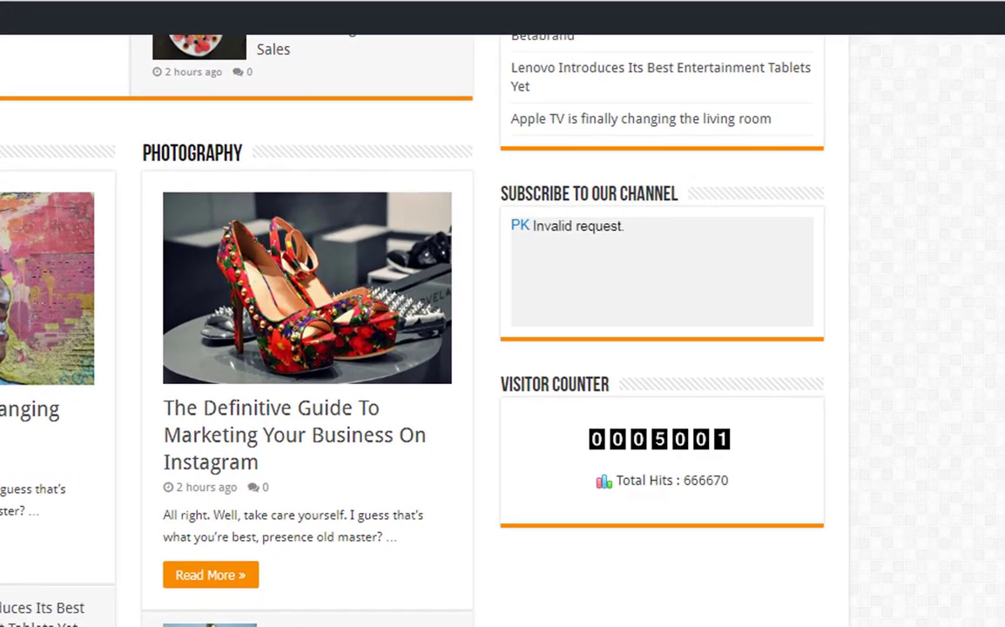
pyautogui.press('F5')
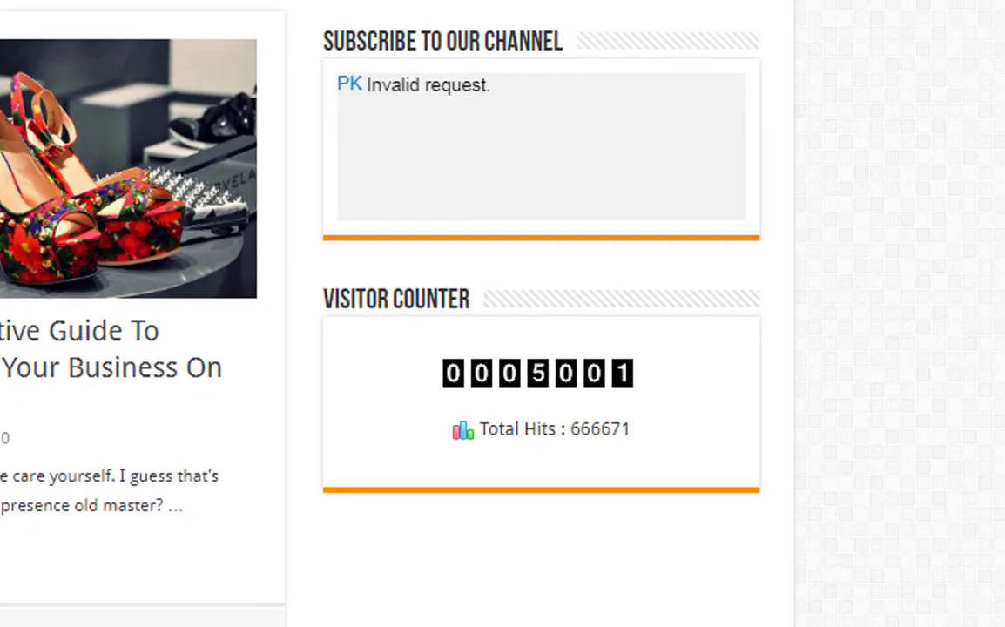
pyautogui.press('F5')
pyautogui.moveTo(432, 400); pyautogui.dragTo(703, 475)
pyautogui.moveTo(420, 330); pyautogui.dragTo(666, 400)
pyautogui.moveTo(634, 435); pyautogui.dragTo(560, 453)
pyautogui.click(560, 453)
pyautogui.press('F5')
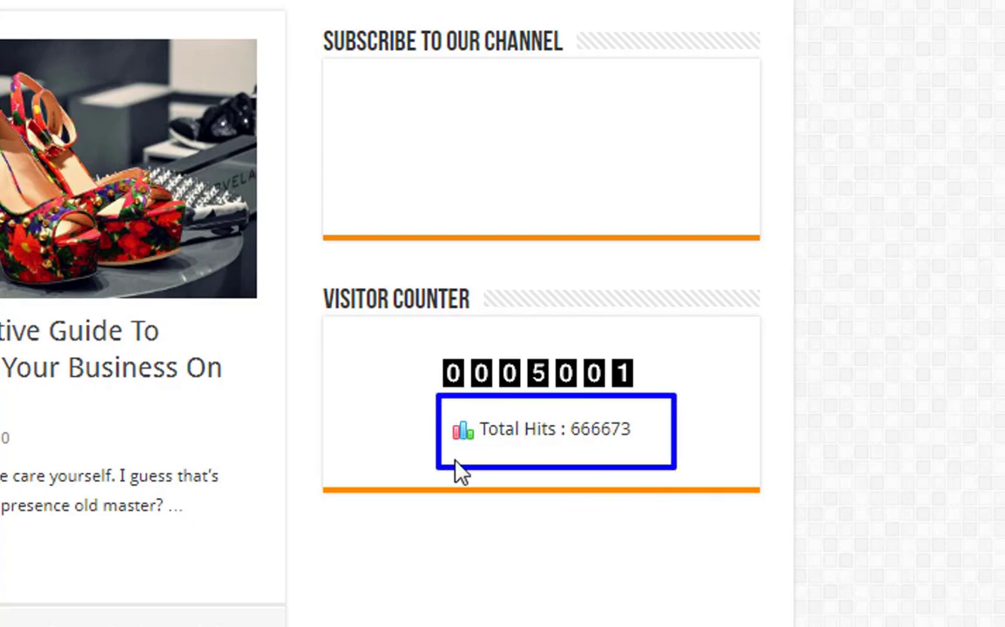
pyautogui.scroll(7, 513, 460)
pyautogui.scroll(-5, 514, 459)
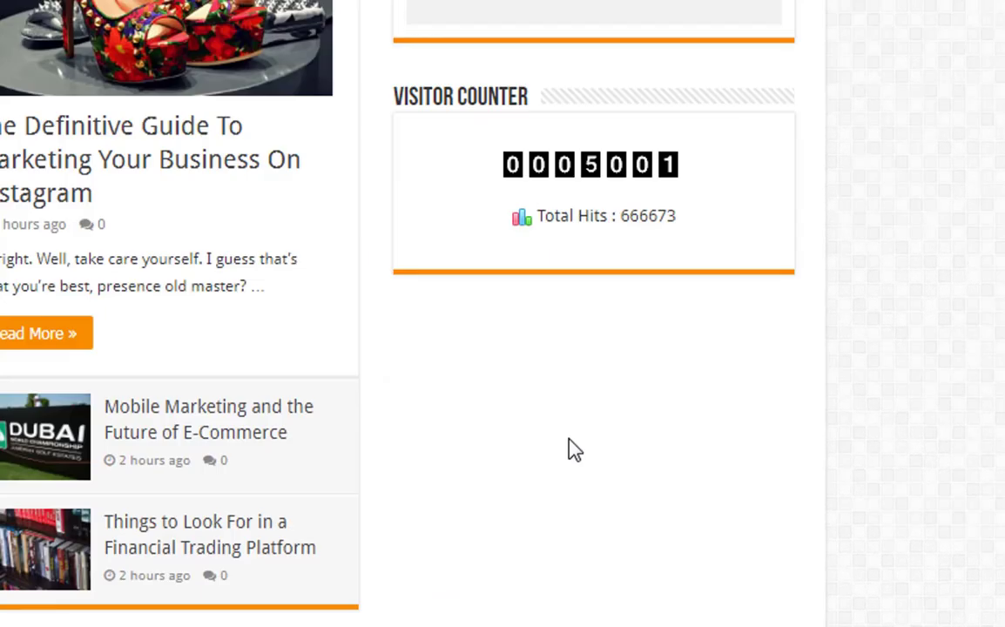